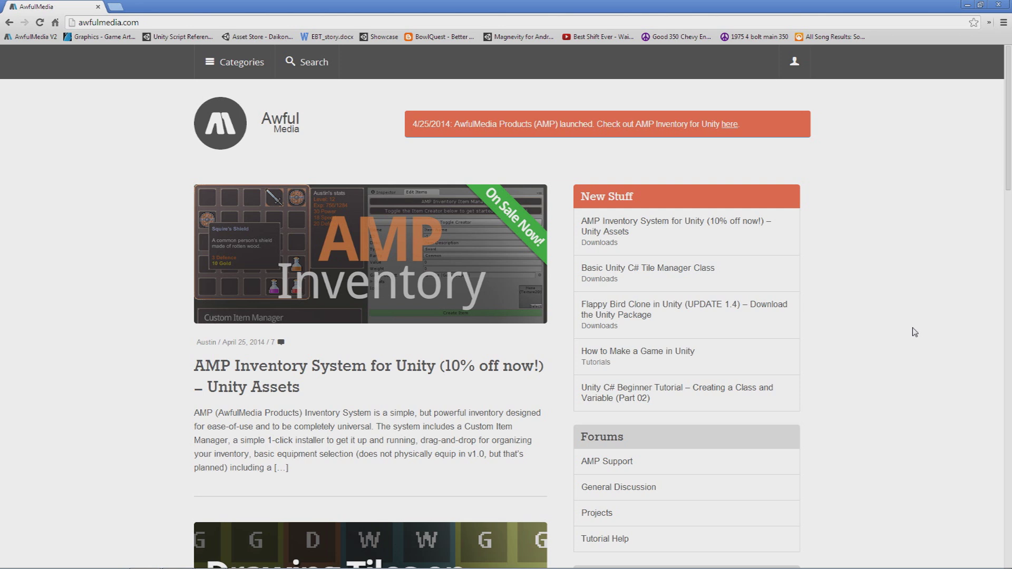
- Open the AMP Inventory System for Unity product page and look through its details and screenshots
{"action": "left_click", "coordinate": [213, 366]}
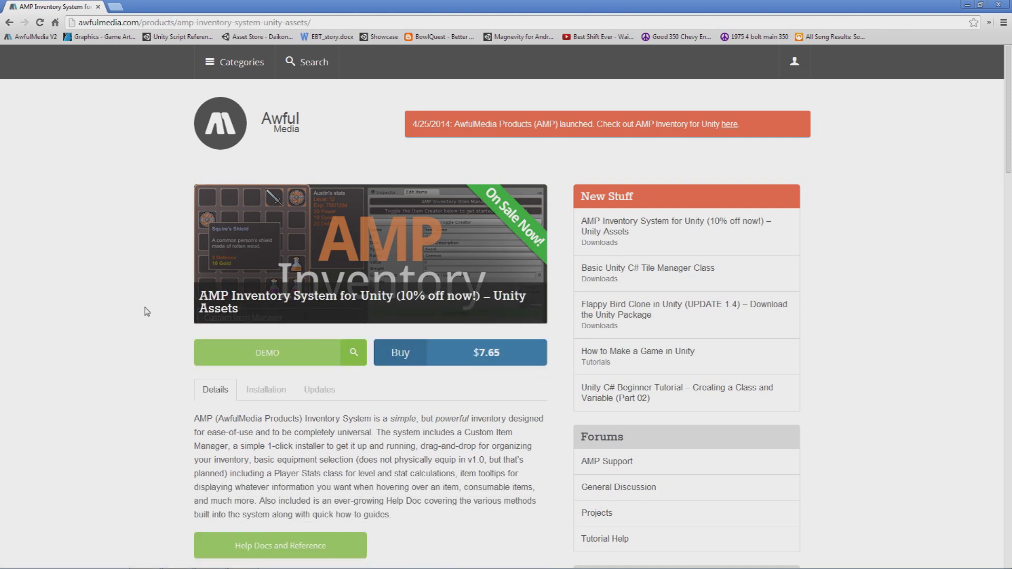
{"action": "scroll", "coordinate": [146, 312], "scroll_direction": "down", "scroll_amount": 3}
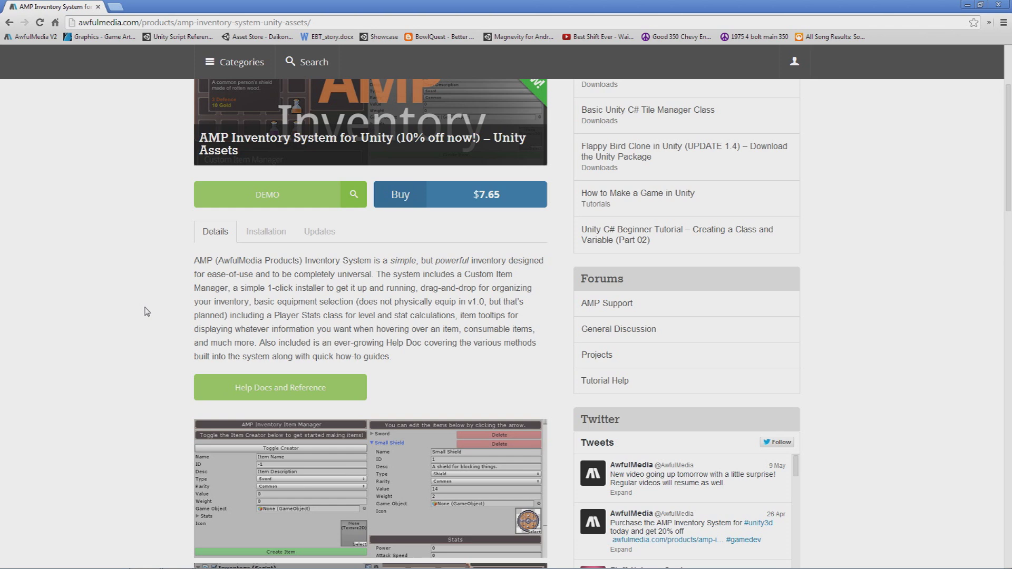
{"action": "scroll", "coordinate": [185, 359], "scroll_direction": "down", "scroll_amount": 4}
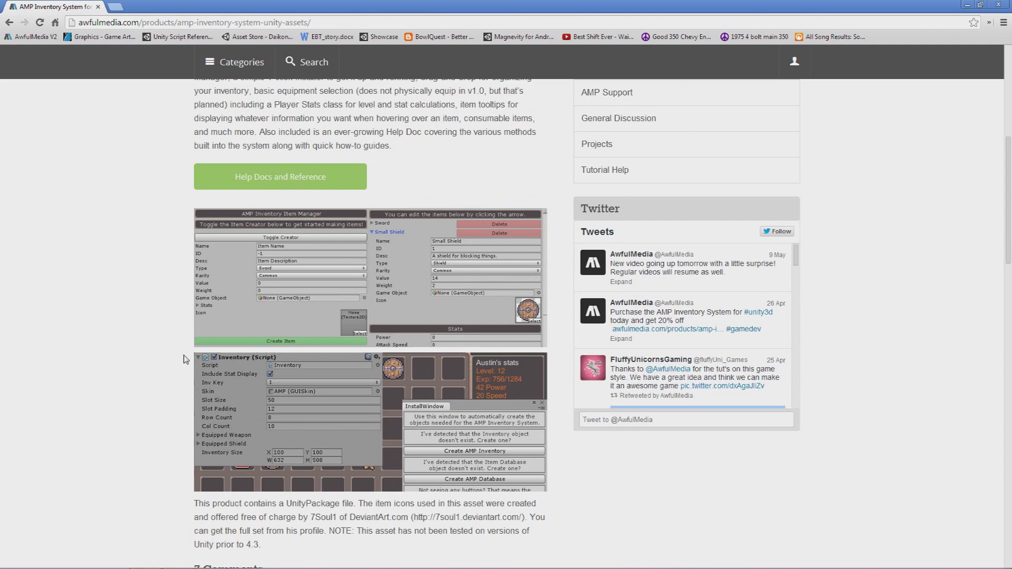
- Open the AMP Inventory help docs and reference page and skim its sections on installation, usage and items
{"action": "scroll", "coordinate": [185, 359], "scroll_direction": "up", "scroll_amount": 2}
{"action": "left_click", "coordinate": [309, 287]}
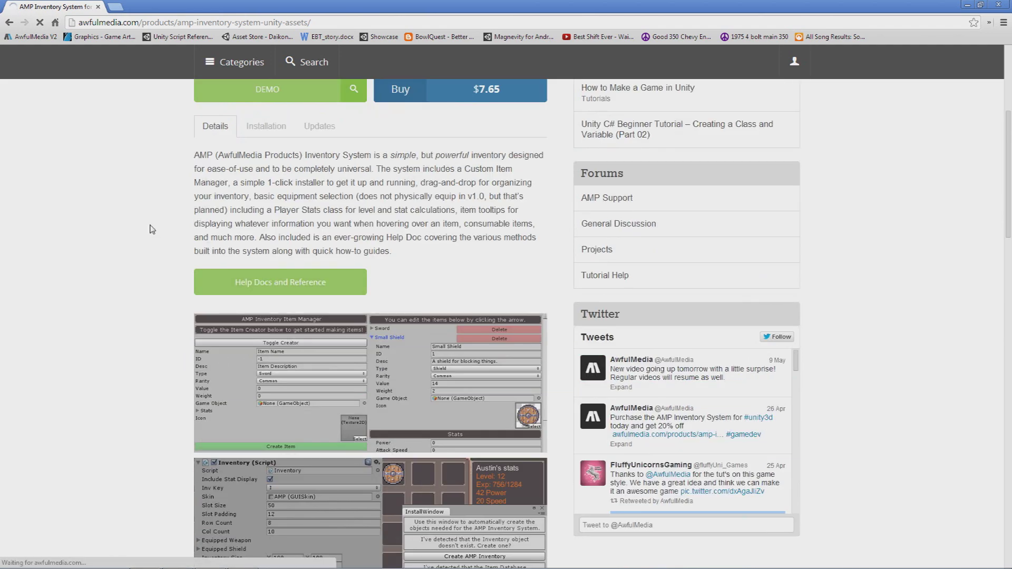
{"action": "scroll", "coordinate": [126, 264], "scroll_direction": "down", "scroll_amount": 15}
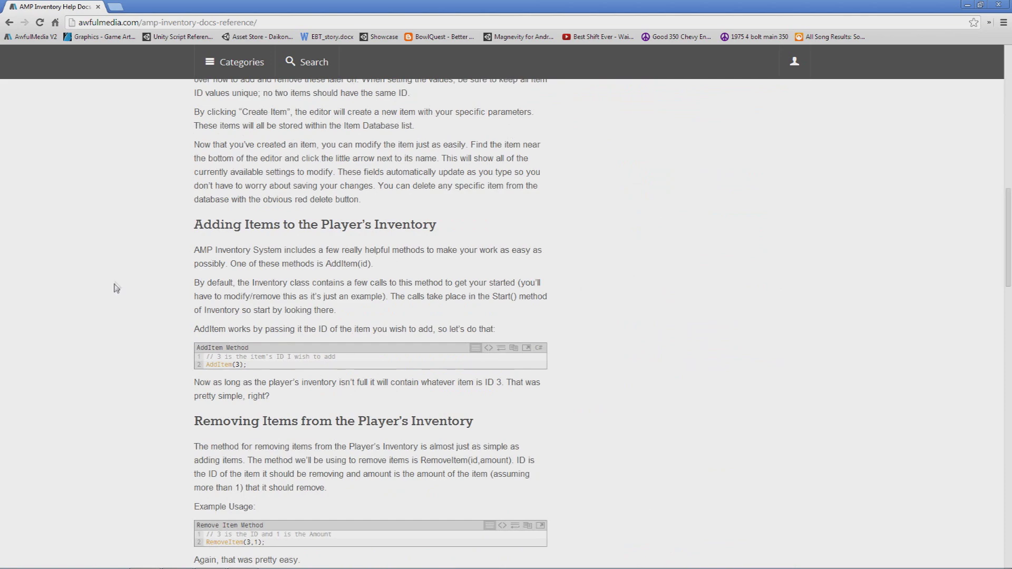
{"action": "scroll", "coordinate": [105, 274], "scroll_direction": "down", "scroll_amount": 10}
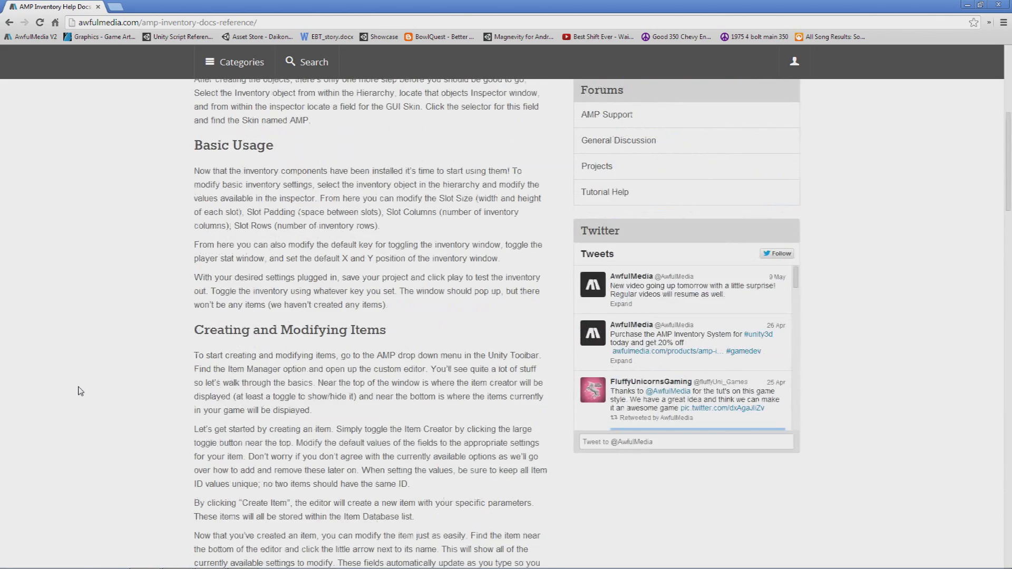
{"action": "scroll", "coordinate": [80, 391], "scroll_direction": "up", "scroll_amount": 7}
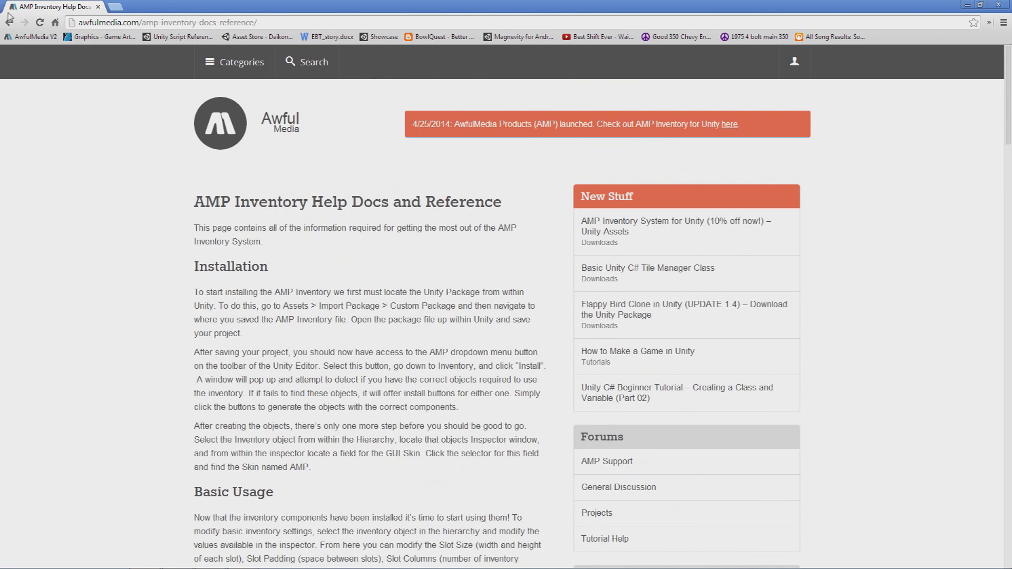
- Return to the AMP Inventory product page and view its installation instructions
{"action": "left_click", "coordinate": [9, 22]}
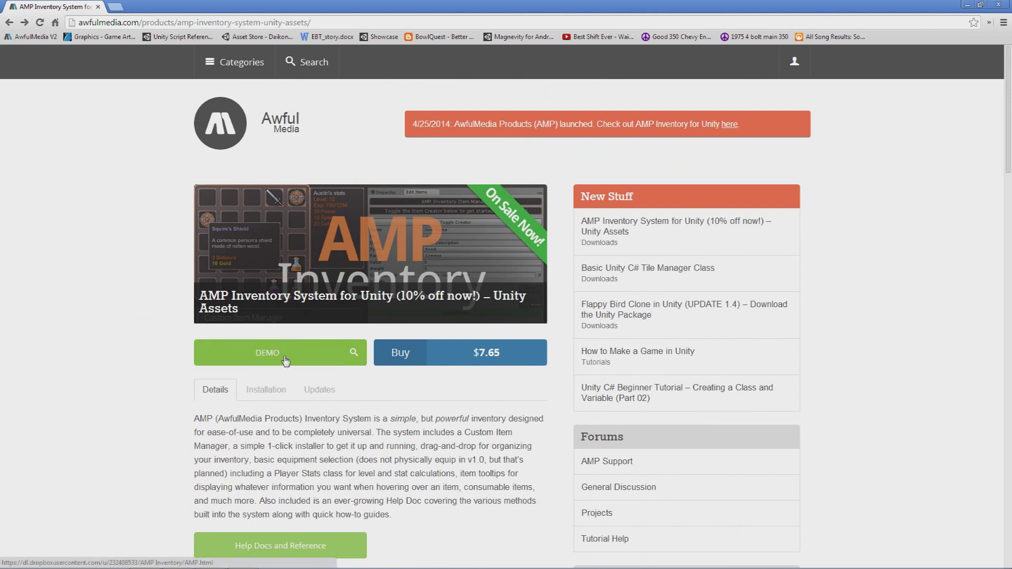
{"action": "scroll", "coordinate": [145, 363], "scroll_direction": "down", "scroll_amount": 4}
{"action": "left_click", "coordinate": [266, 180]}
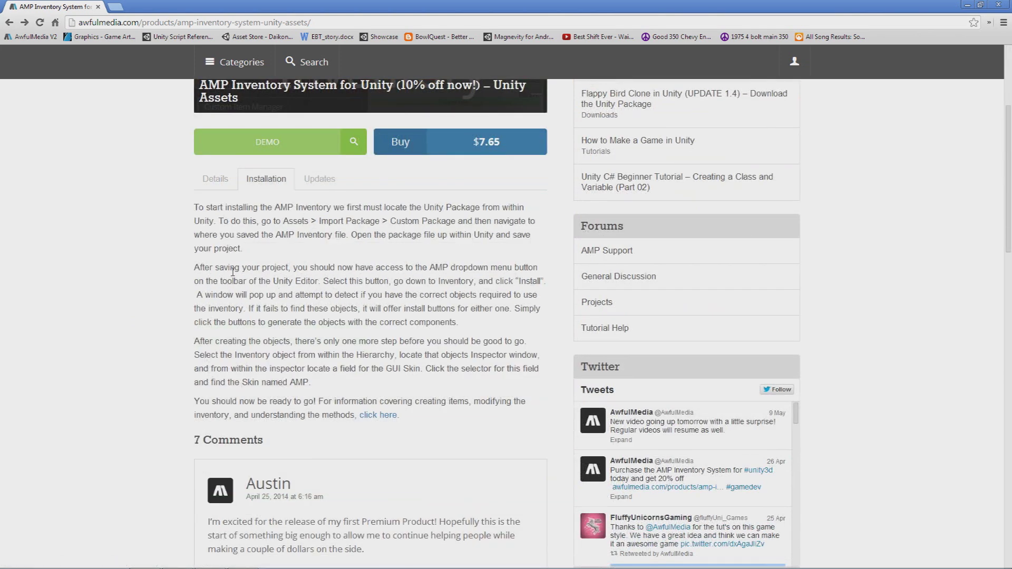
{"action": "scroll", "coordinate": [133, 250], "scroll_direction": "up", "scroll_amount": 4}
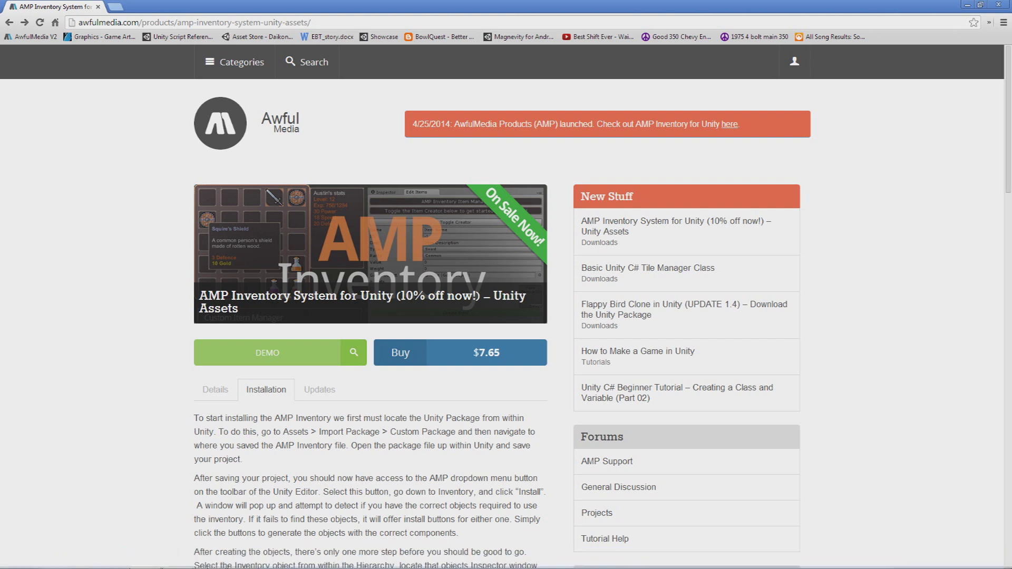
- Switch to Unity and import the custom package AMP Inventory 1.1a with all of its items
{"action": "left_click", "coordinate": [209, 565]}
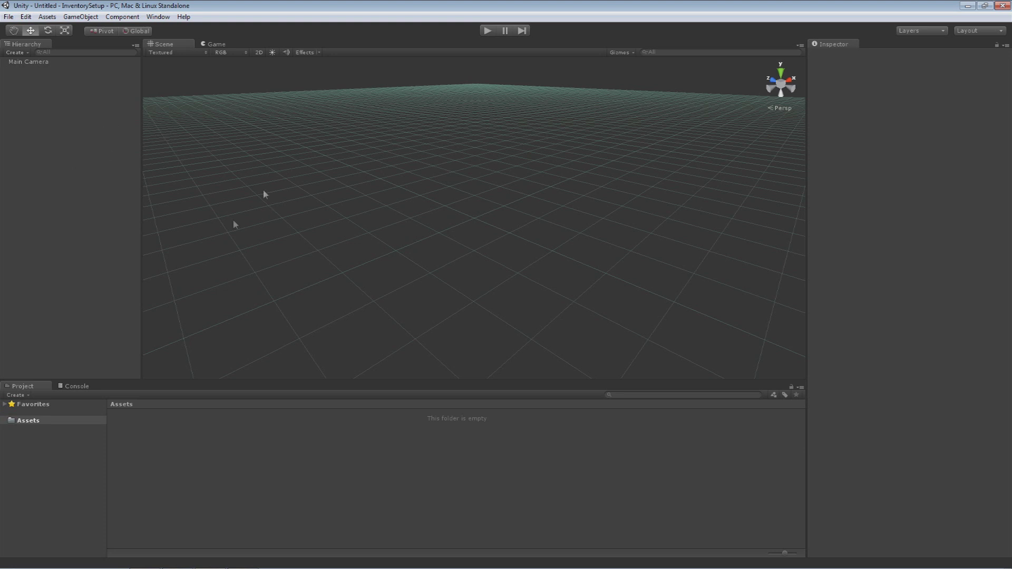
{"action": "left_click", "coordinate": [47, 16]}
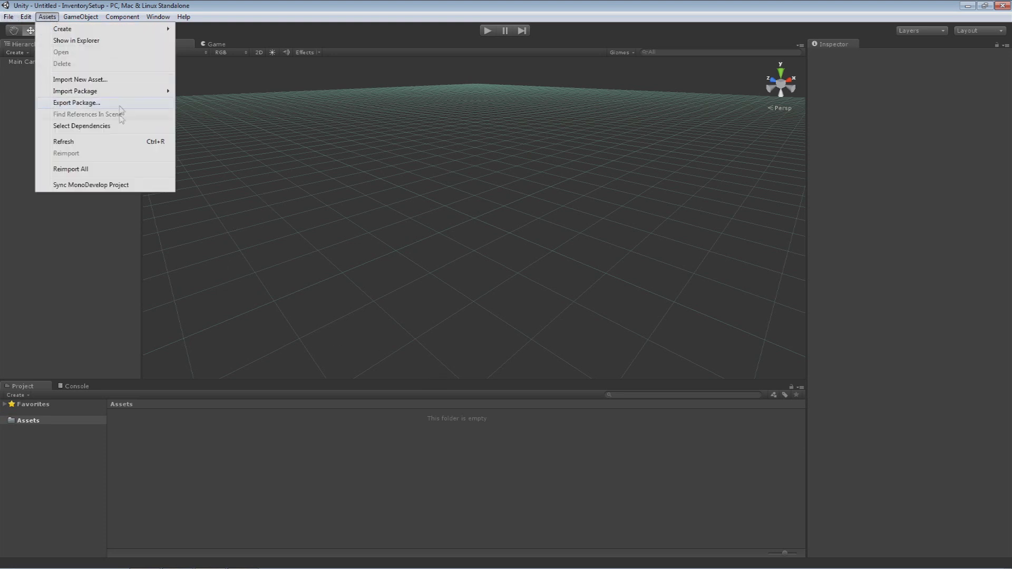
{"action": "mouse_move", "coordinate": [117, 92]}
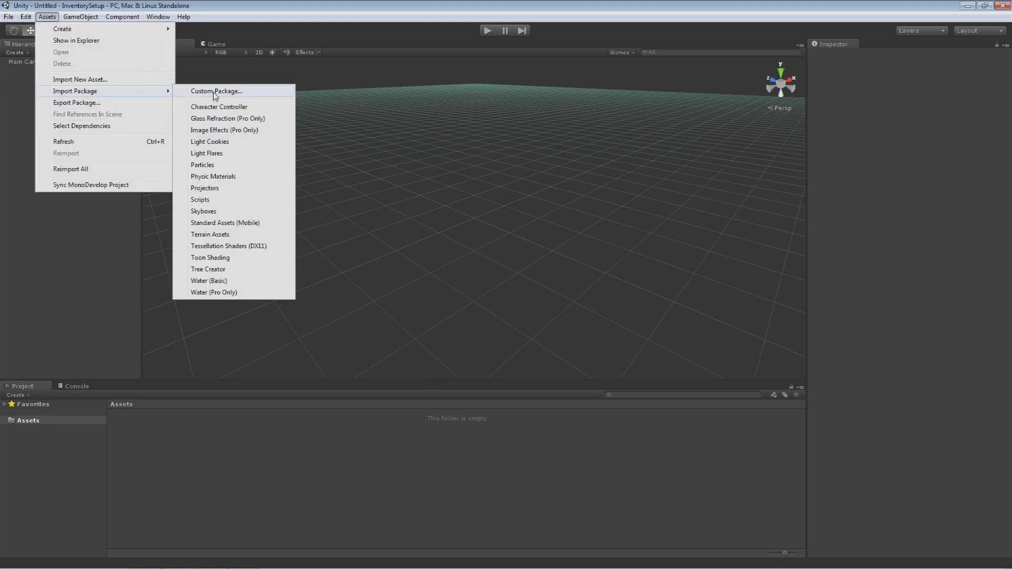
{"action": "left_click", "coordinate": [215, 93]}
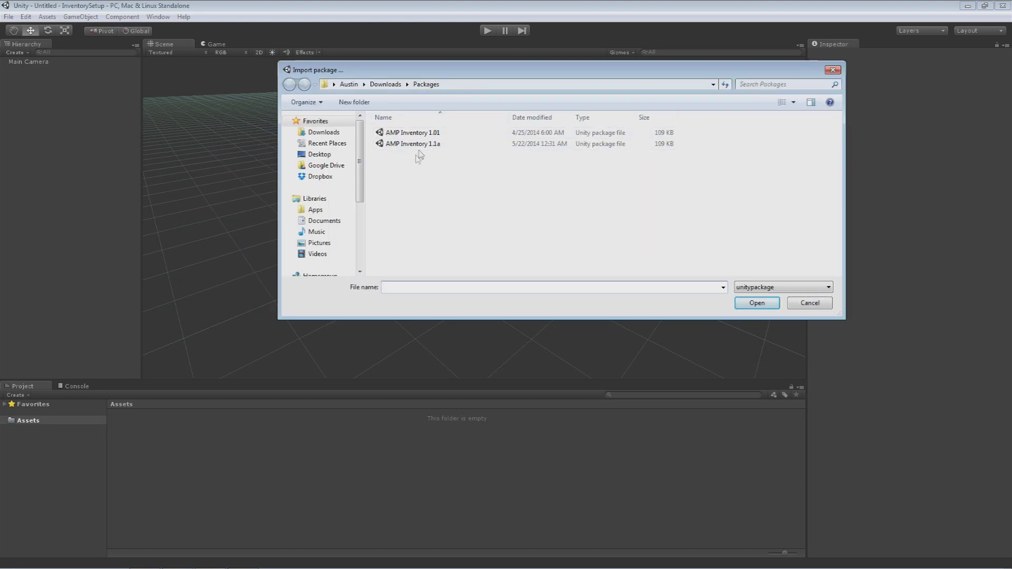
{"action": "left_click", "coordinate": [417, 144]}
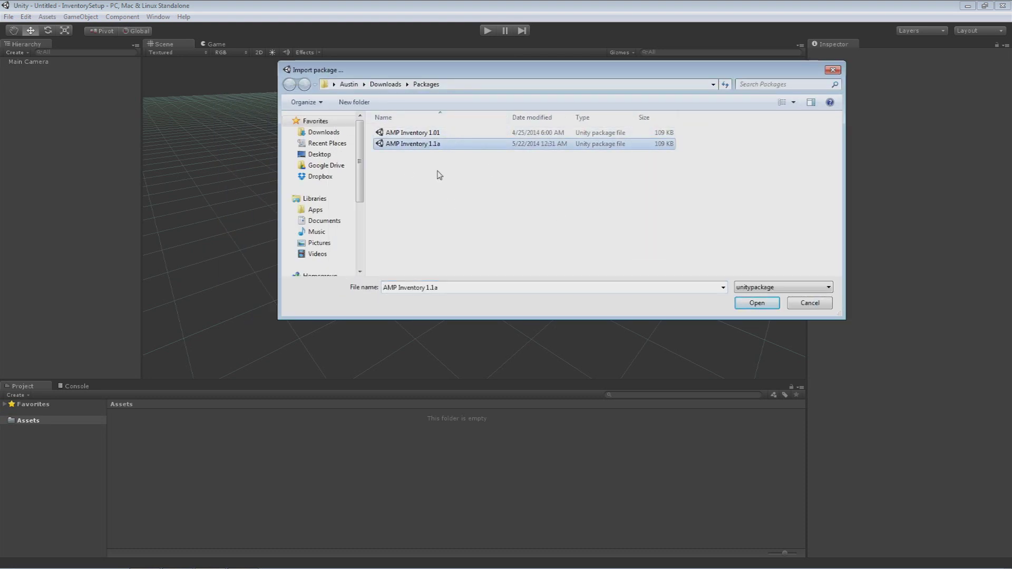
{"action": "left_click", "coordinate": [600, 296]}
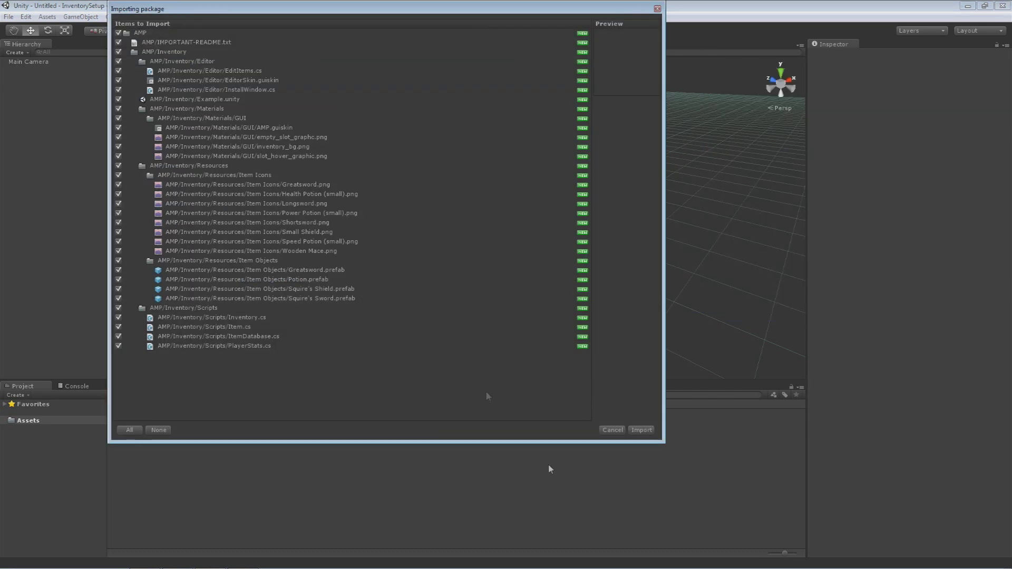
{"action": "left_click", "coordinate": [645, 431]}
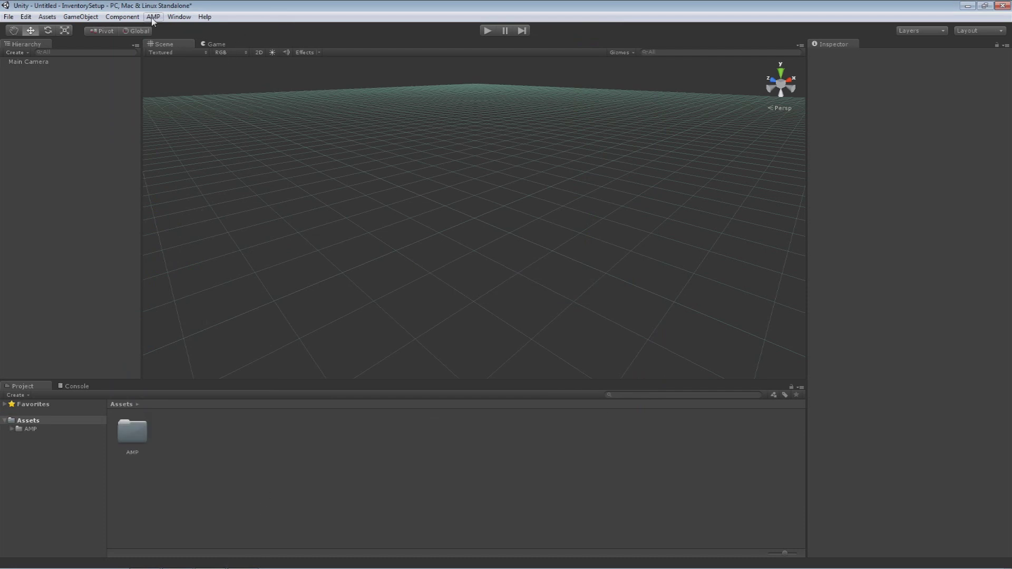
- Open the AMP Inventory install window and place it over the scene view
{"action": "left_click", "coordinate": [152, 16]}
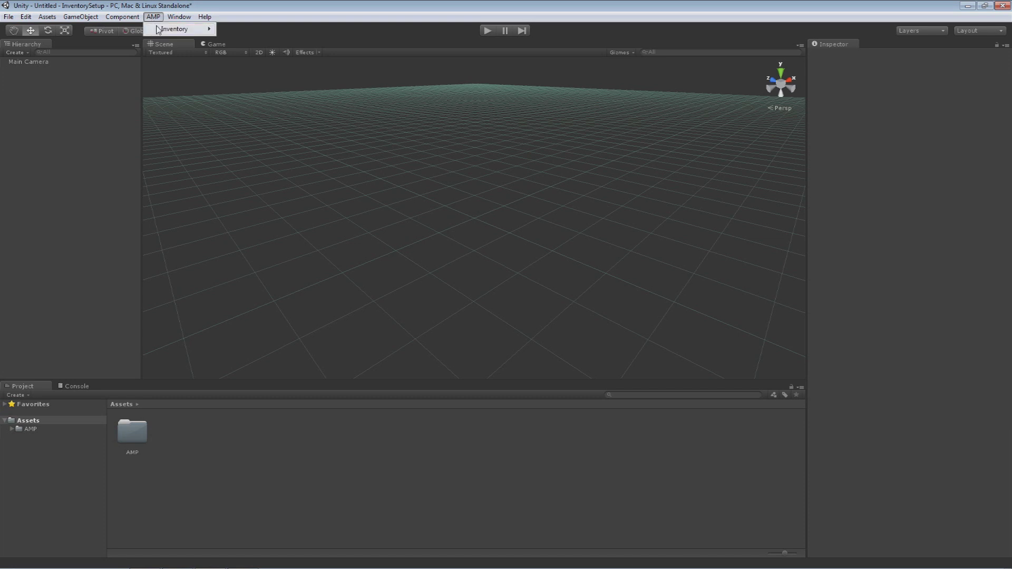
{"action": "mouse_move", "coordinate": [157, 30]}
{"action": "left_click", "coordinate": [227, 31]}
{"action": "left_click_drag", "start_coordinate": [460, 84], "coordinate": [428, 108]}
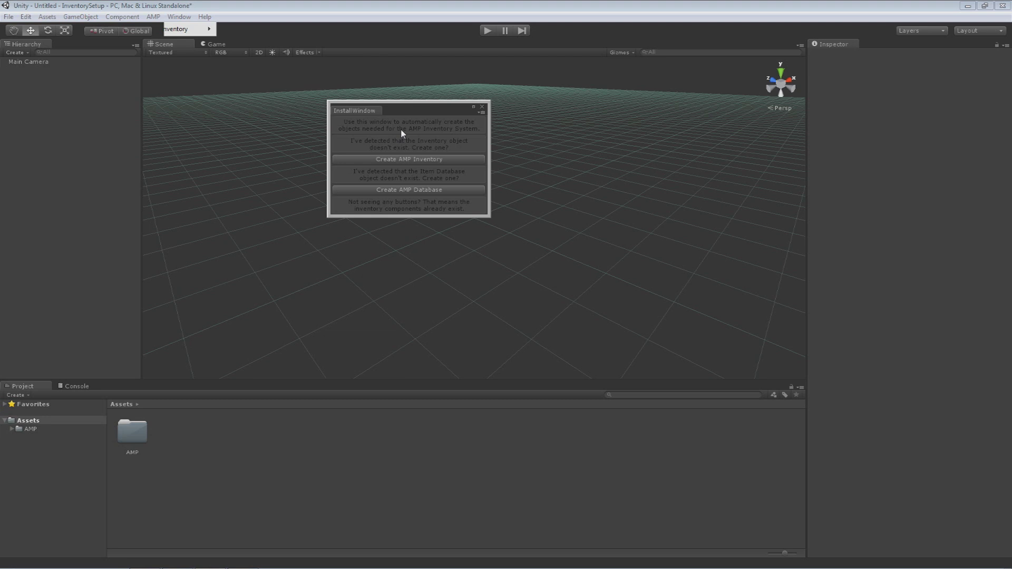
{"action": "left_click_drag", "start_coordinate": [413, 115], "coordinate": [588, 129]}
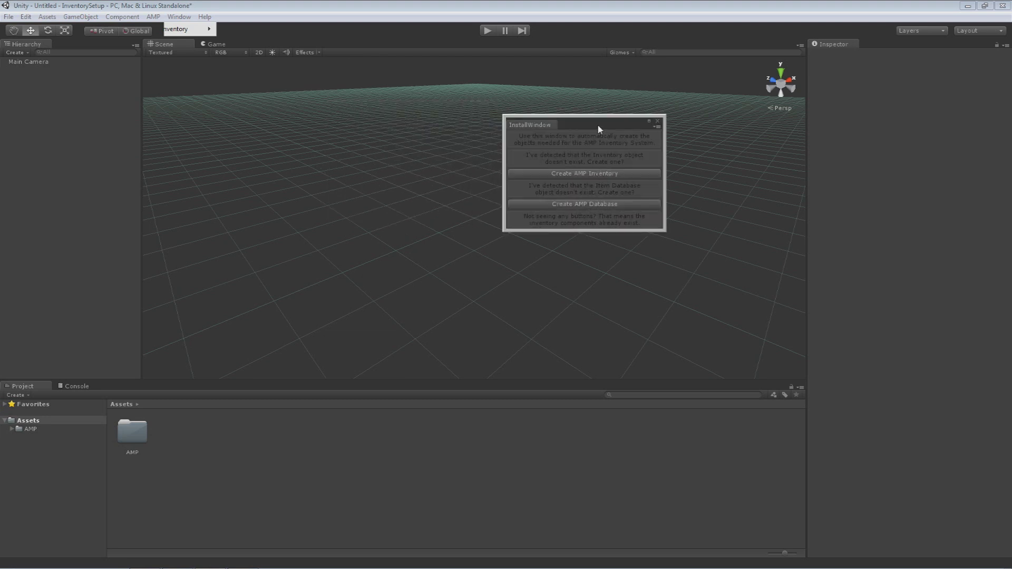
{"action": "left_click_drag", "start_coordinate": [598, 128], "coordinate": [576, 125]}
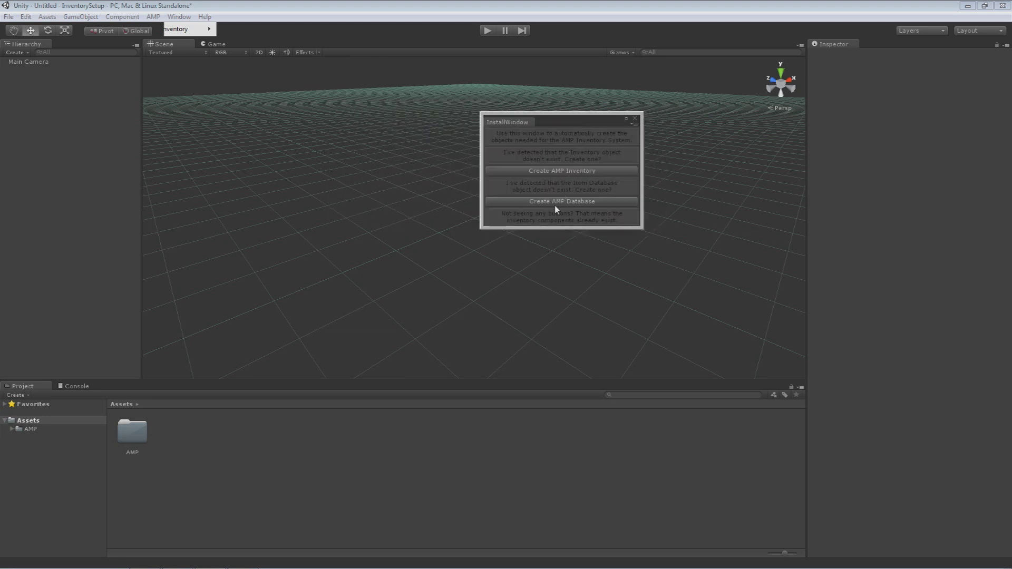
- Create the AMP Inventory and AMP Database objects, and close the install window
{"action": "left_click", "coordinate": [554, 170]}
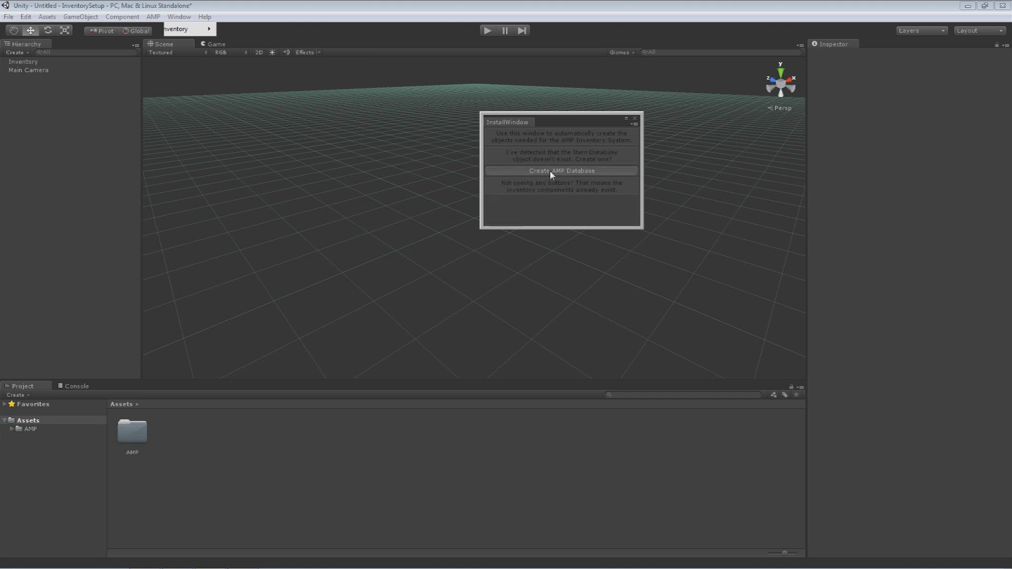
{"action": "left_click", "coordinate": [549, 171]}
{"action": "left_click_drag", "start_coordinate": [570, 121], "coordinate": [497, 109]}
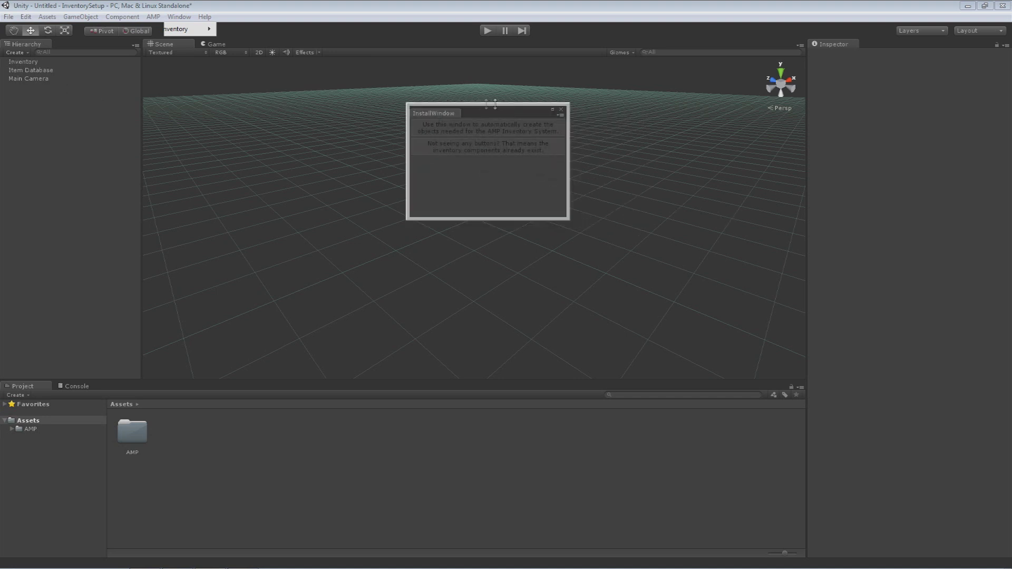
{"action": "left_click", "coordinate": [561, 111]}
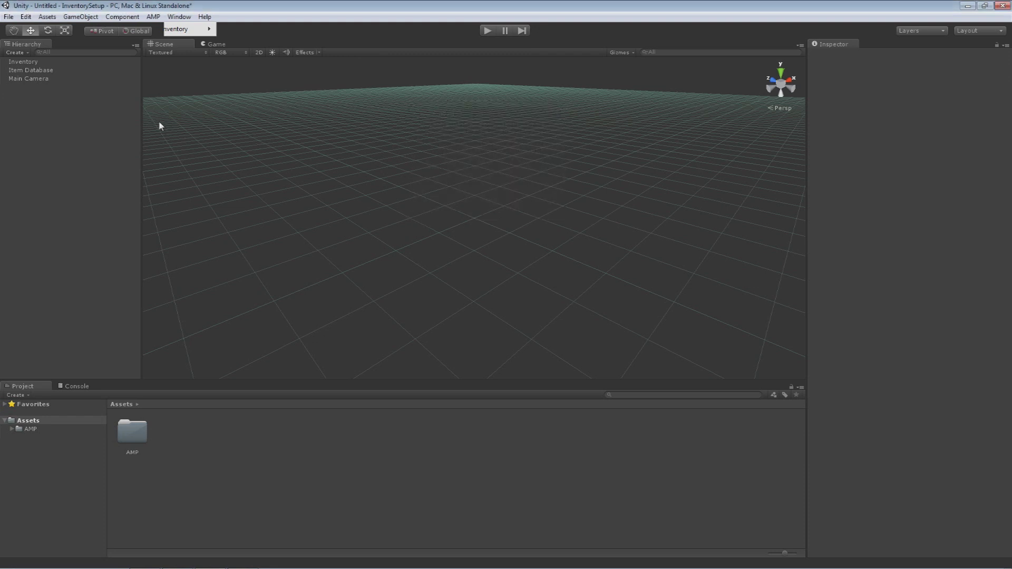
- Select the Inventory object and examine its Include Stat Display toggle and the available Inv Key options
{"action": "left_click", "coordinate": [41, 64]}
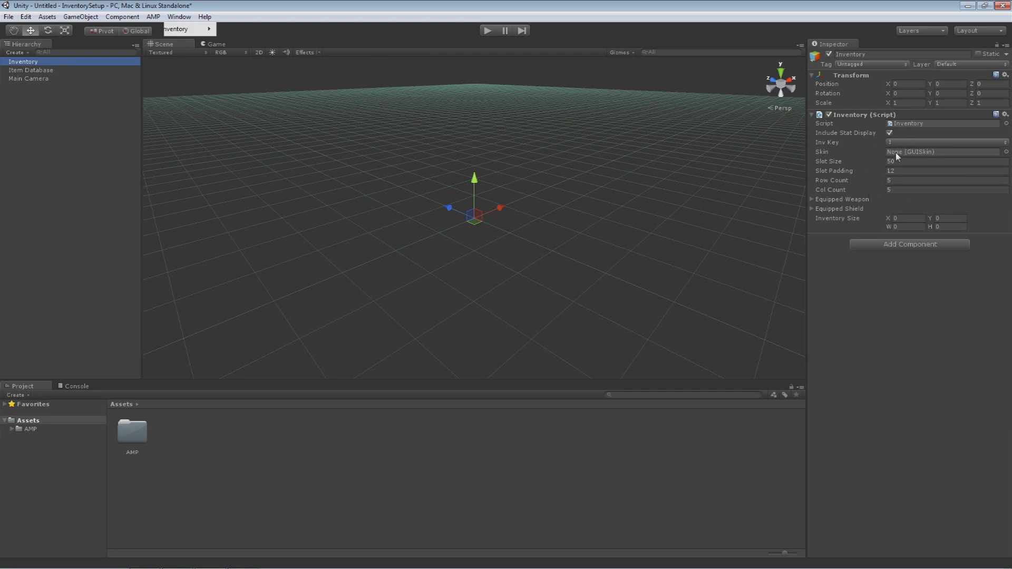
{"action": "left_click", "coordinate": [890, 134]}
{"action": "left_click", "coordinate": [890, 134]}
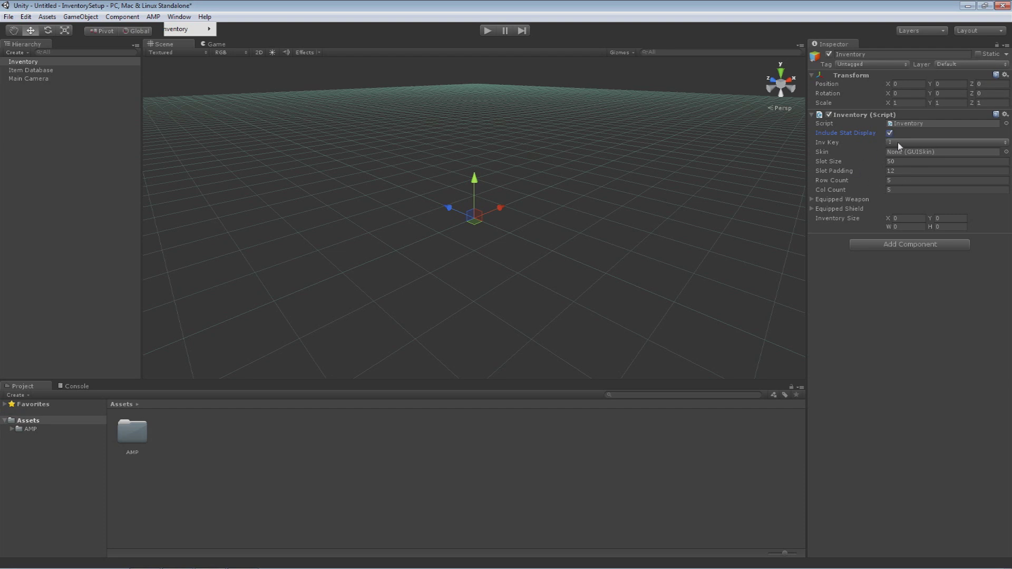
{"action": "left_click", "coordinate": [898, 142]}
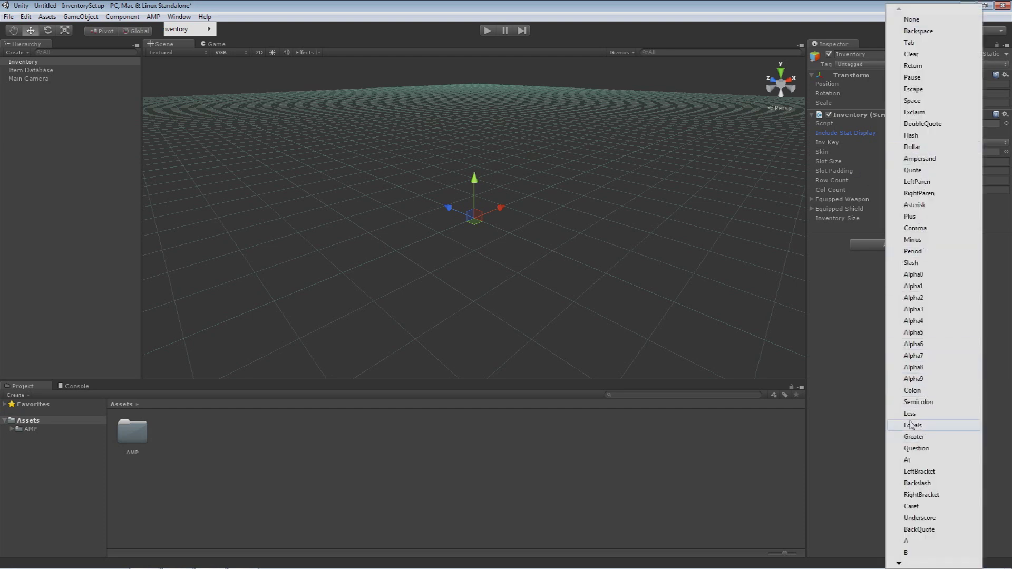
{"action": "left_click", "coordinate": [859, 315]}
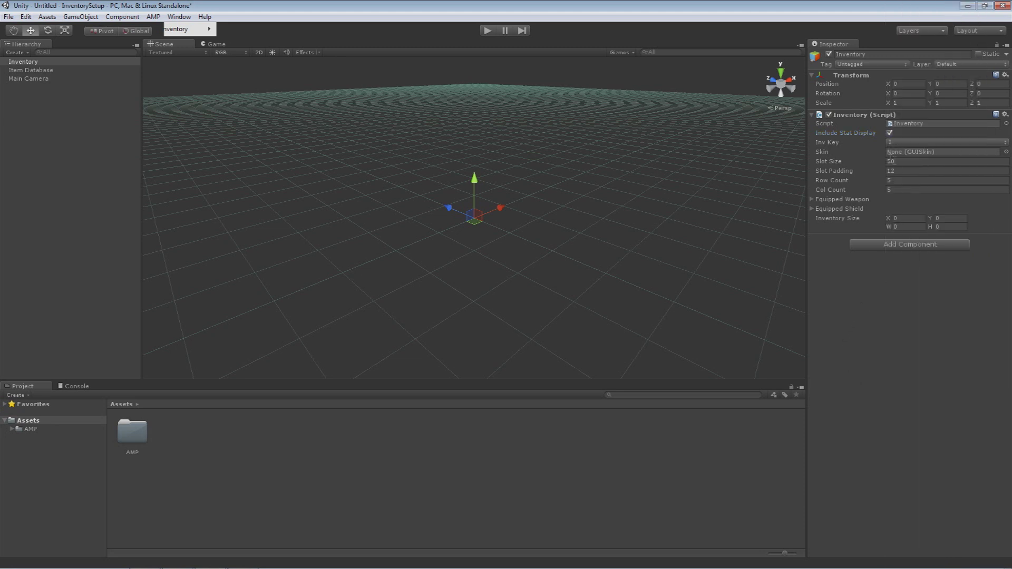
{"action": "left_click", "coordinate": [955, 139]}
{"action": "left_click", "coordinate": [830, 314]}
- Assign the AMP GUI skin to the Inventory script's Skin setting
{"action": "left_click", "coordinate": [1007, 152]}
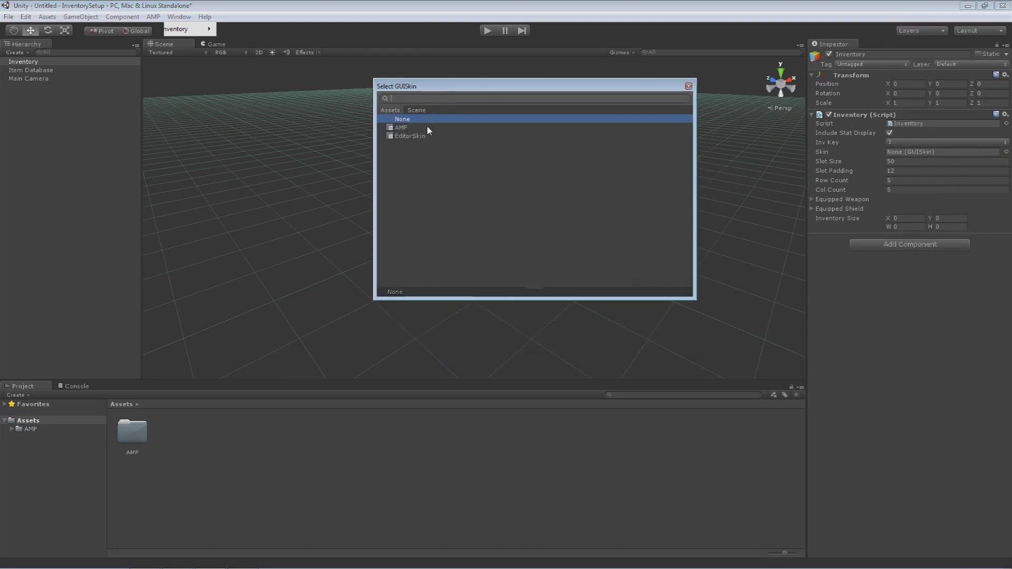
{"action": "double_click", "coordinate": [416, 129]}
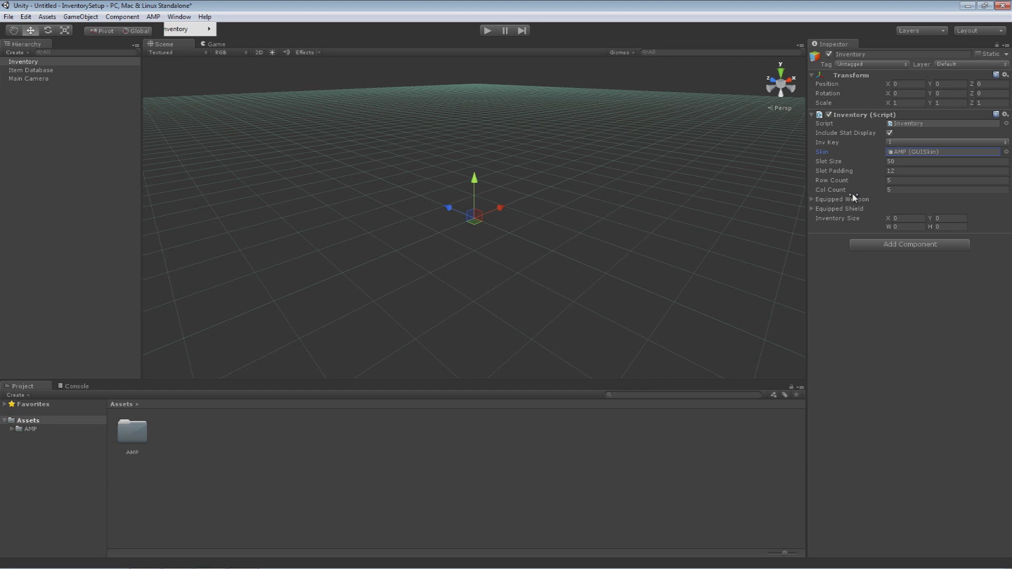
- Open the AMP GUI skin asset to examine its Custom Styles, and return to the Inventory object's settings
{"action": "double_click", "coordinate": [923, 151]}
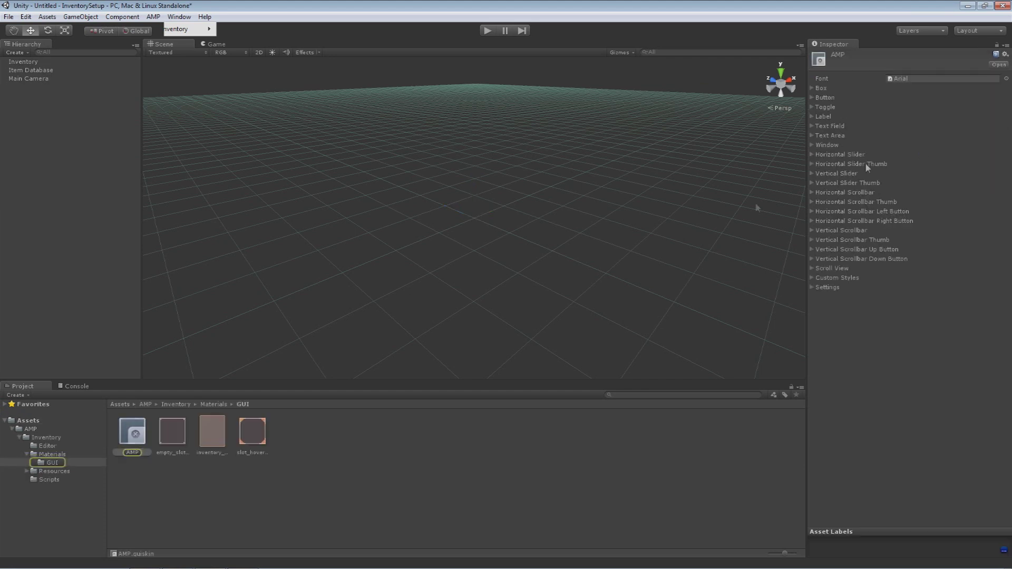
{"action": "left_click", "coordinate": [169, 473]}
{"action": "left_click", "coordinate": [135, 440]}
{"action": "left_click", "coordinate": [811, 277]}
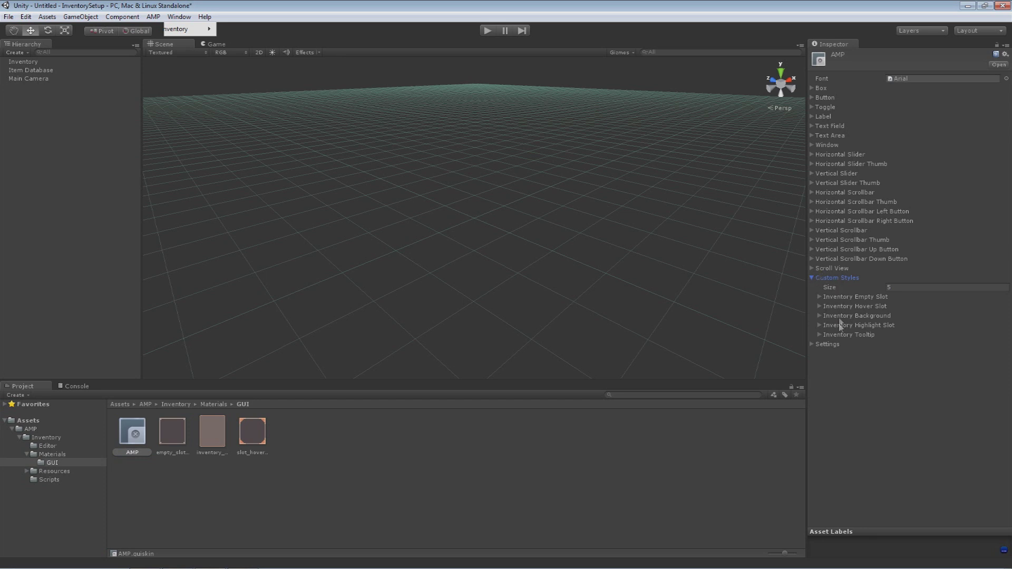
{"action": "left_click", "coordinate": [812, 278]}
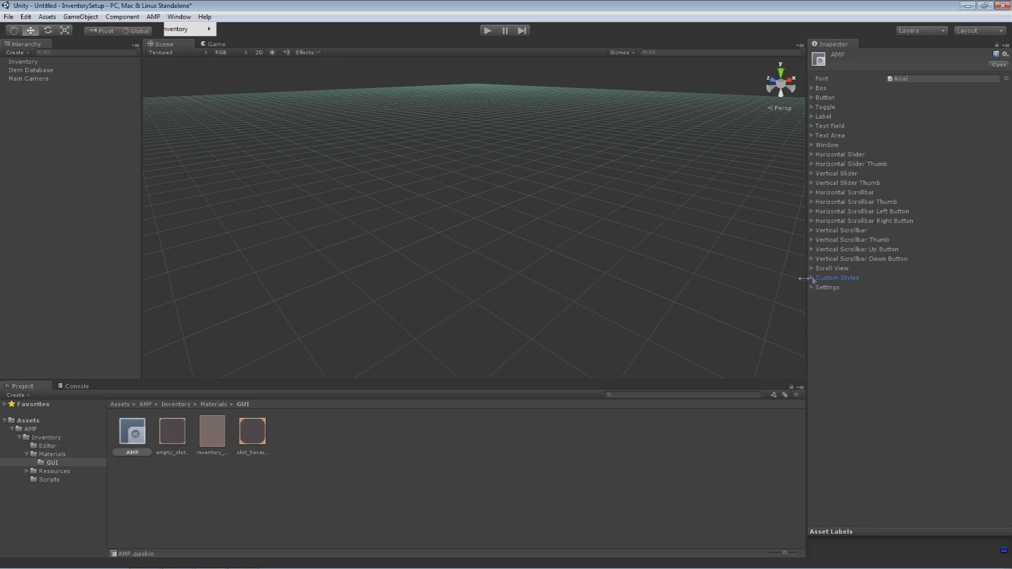
{"action": "left_click", "coordinate": [53, 124]}
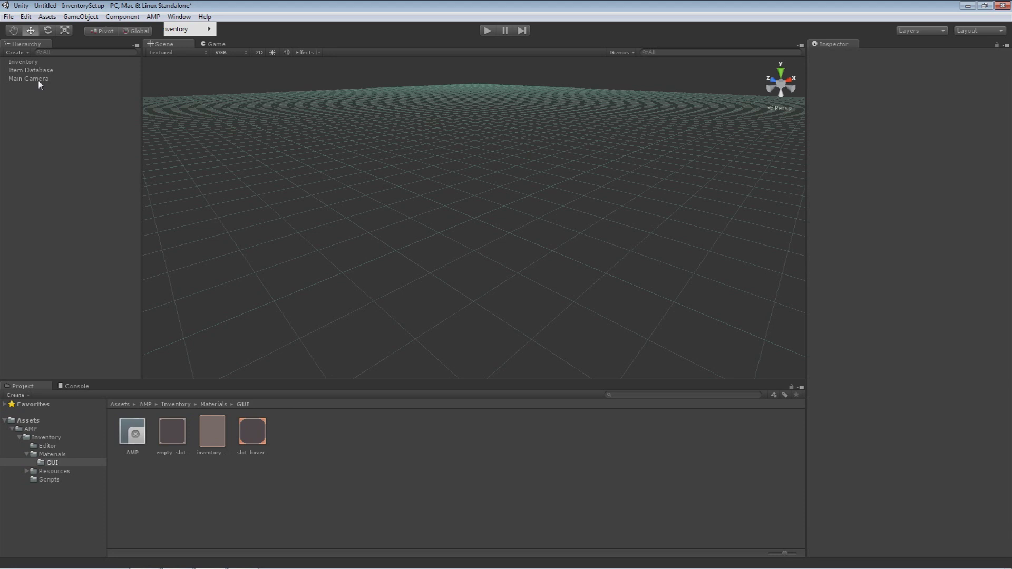
{"action": "left_click", "coordinate": [43, 62]}
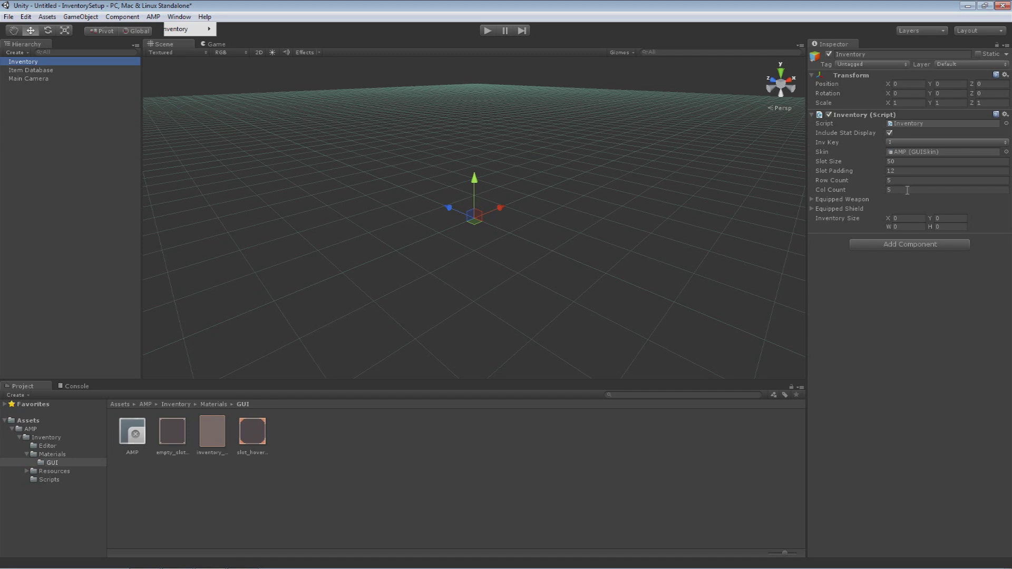
- Examine the Inventory script's Equipped Weapon attributes and its Inventory Size fields
{"action": "middle_click_drag", "start_coordinate": [606, 251], "coordinate": [789, 214]}
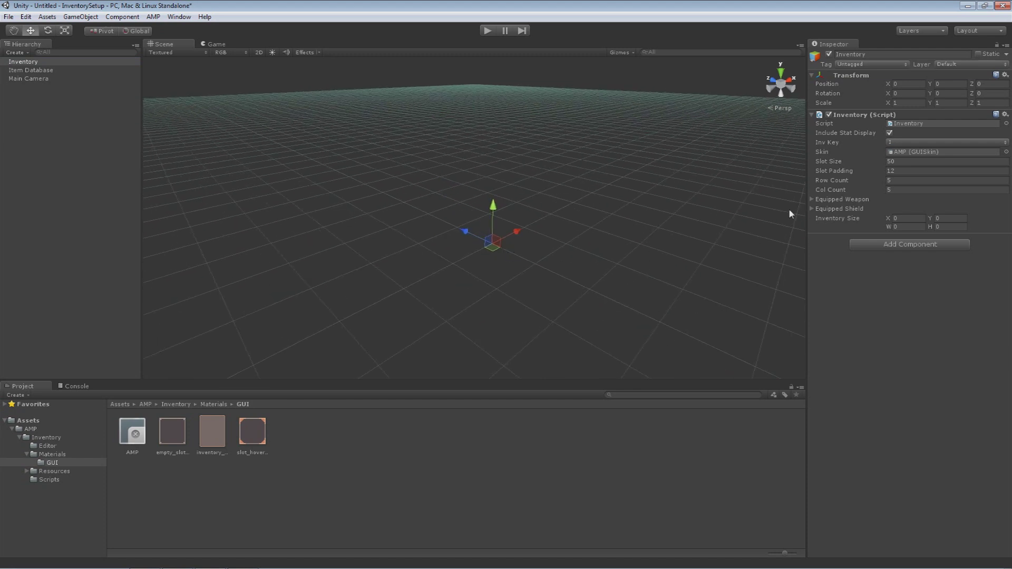
{"action": "left_click", "coordinate": [816, 201]}
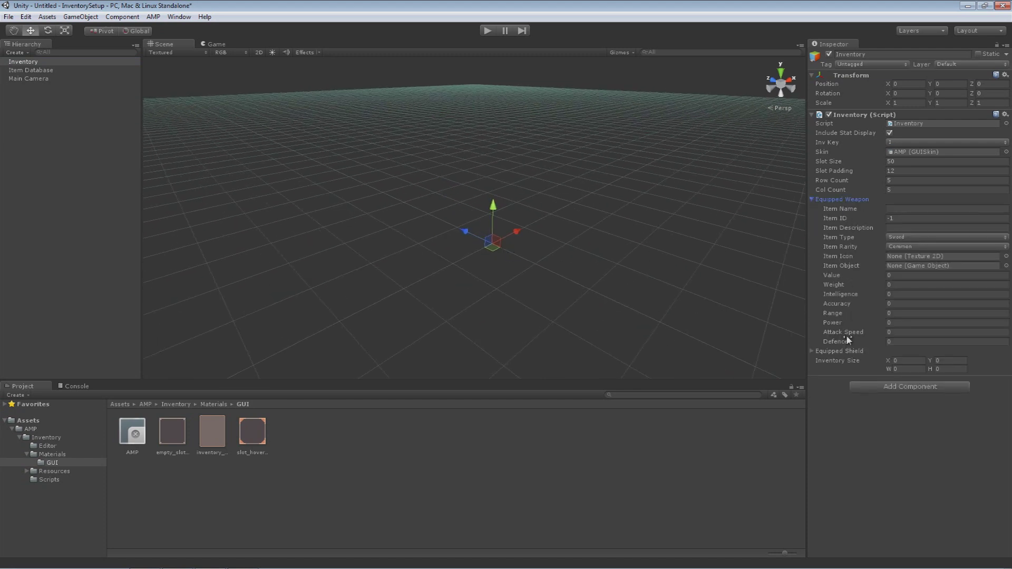
{"action": "left_click", "coordinate": [812, 200]}
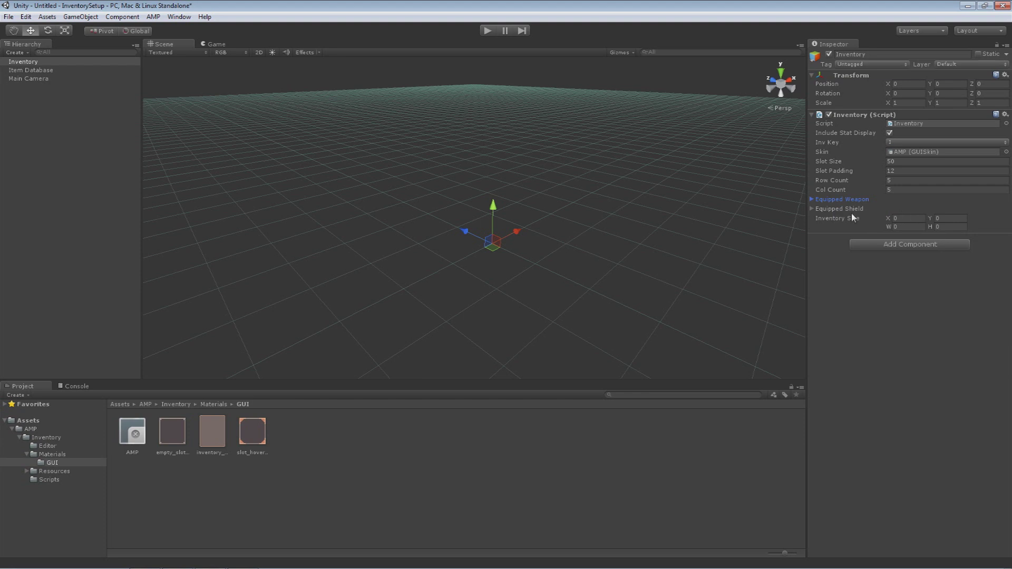
{"action": "left_click", "coordinate": [913, 219]}
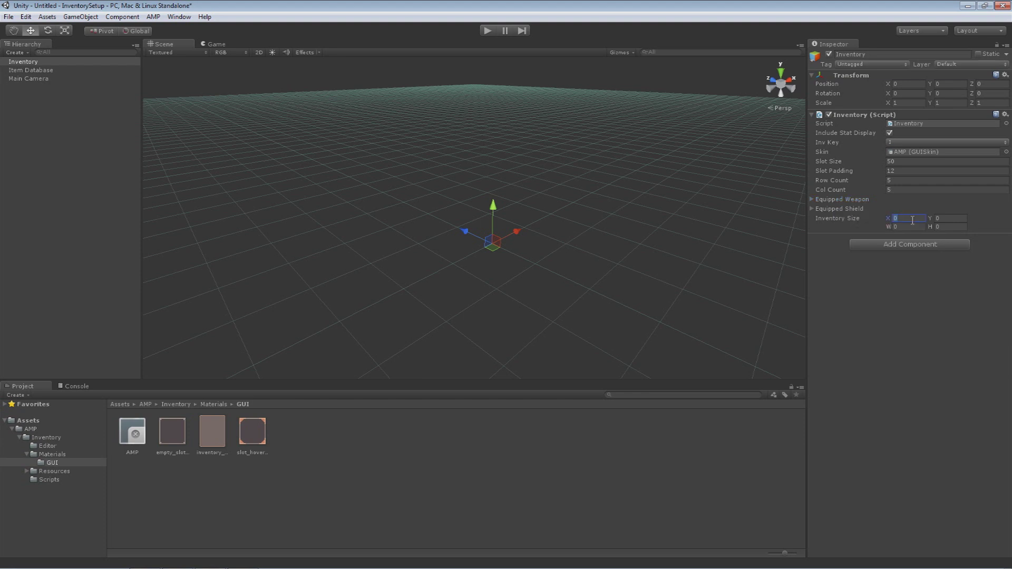
{"action": "left_click", "coordinate": [950, 233]}
- Play the scene, show the inventory, try saving it, and switch Include Stat Display off and on again
{"action": "left_click", "coordinate": [488, 31]}
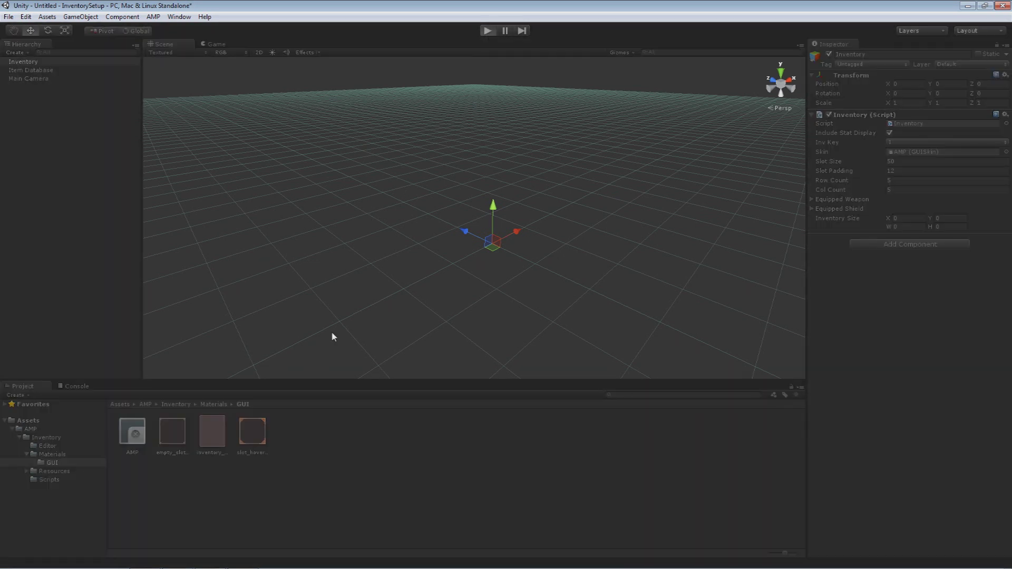
{"action": "key", "text": "i"}
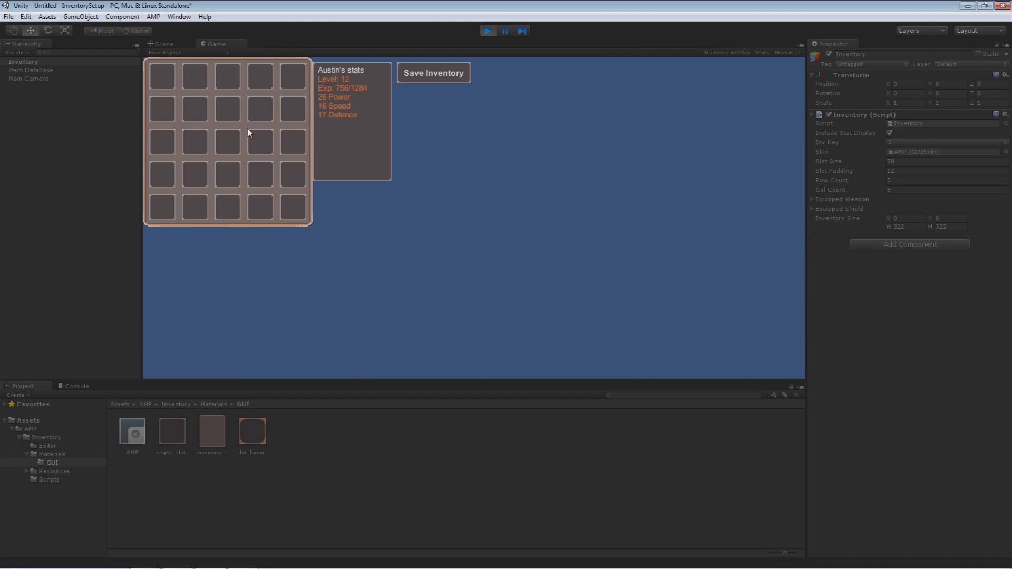
{"action": "left_click", "coordinate": [413, 74]}
{"action": "left_click", "coordinate": [890, 134]}
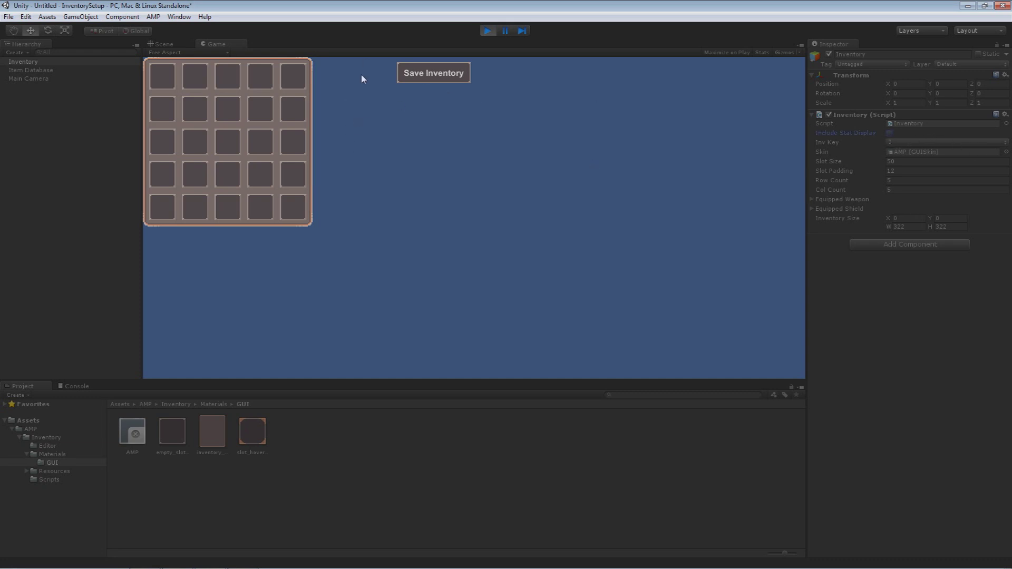
{"action": "left_click", "coordinate": [890, 134]}
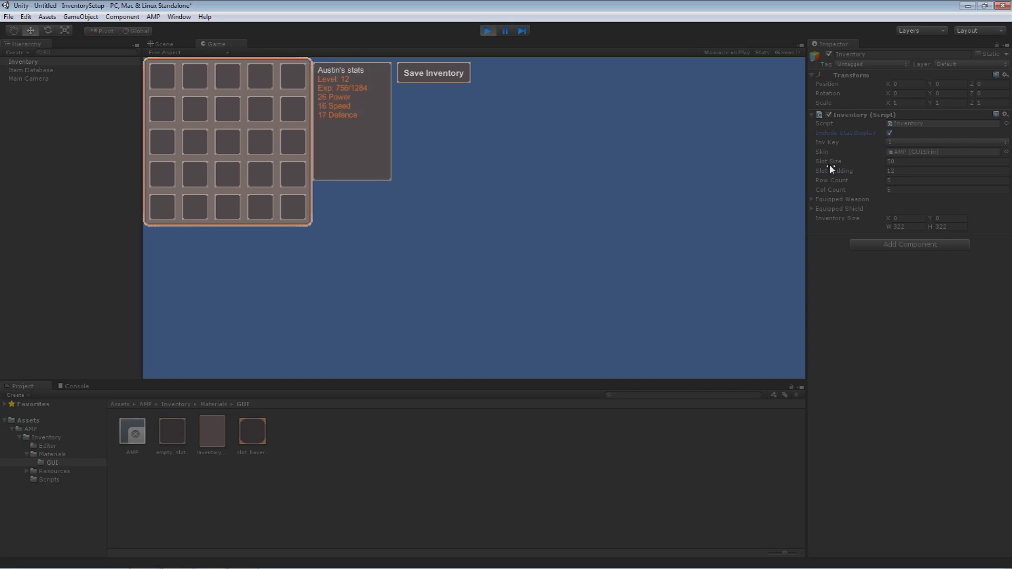
- In play mode, try Slot Size 49, Slot Padding 29 and Col Count 11 on the Inventory script, and stop playing
{"action": "left_click_drag", "start_coordinate": [828, 164], "coordinate": [853, 177]}
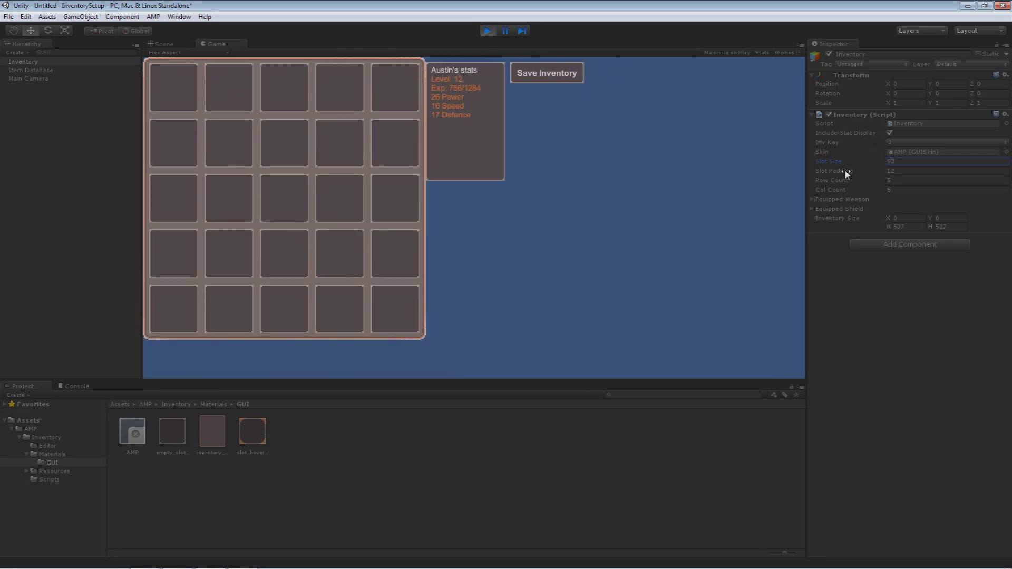
{"action": "left_click_drag", "start_coordinate": [845, 170], "coordinate": [809, 163]}
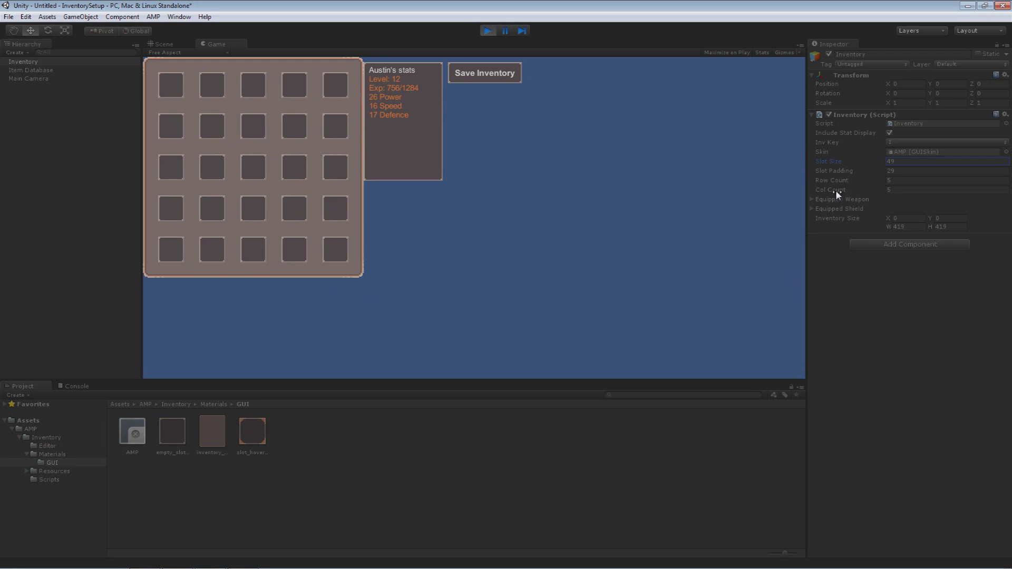
{"action": "left_click_drag", "start_coordinate": [836, 190], "coordinate": [739, 189]}
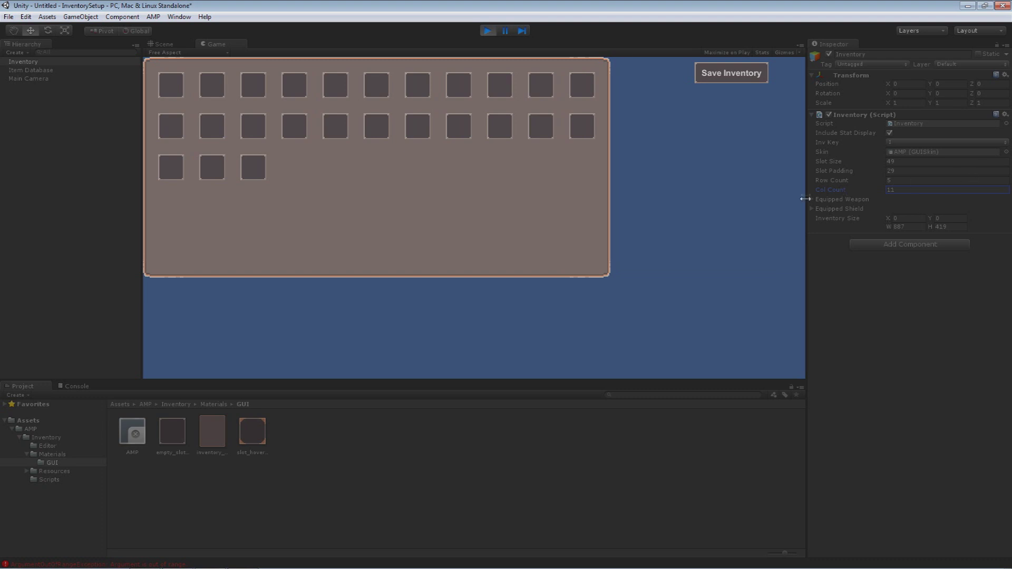
{"action": "left_click", "coordinate": [488, 30]}
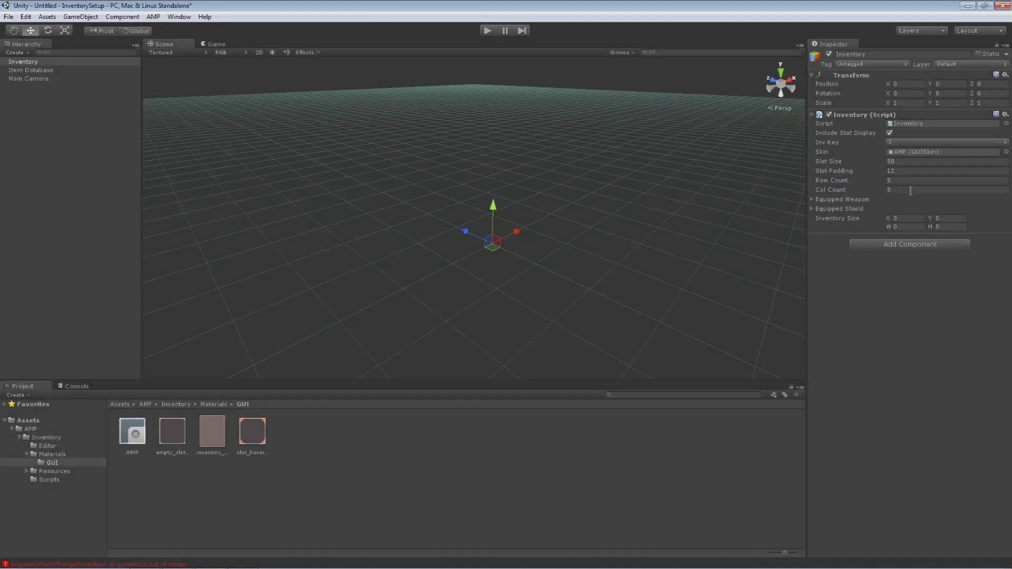
- Set the Inventory script's Row Count to 8 and Col Count to 2, and play the scene to check the grid
{"action": "left_click", "coordinate": [909, 181]}
{"action": "key", "text": "Tab"}
{"action": "type", "text": "2"}
{"action": "left_click", "coordinate": [488, 30]}
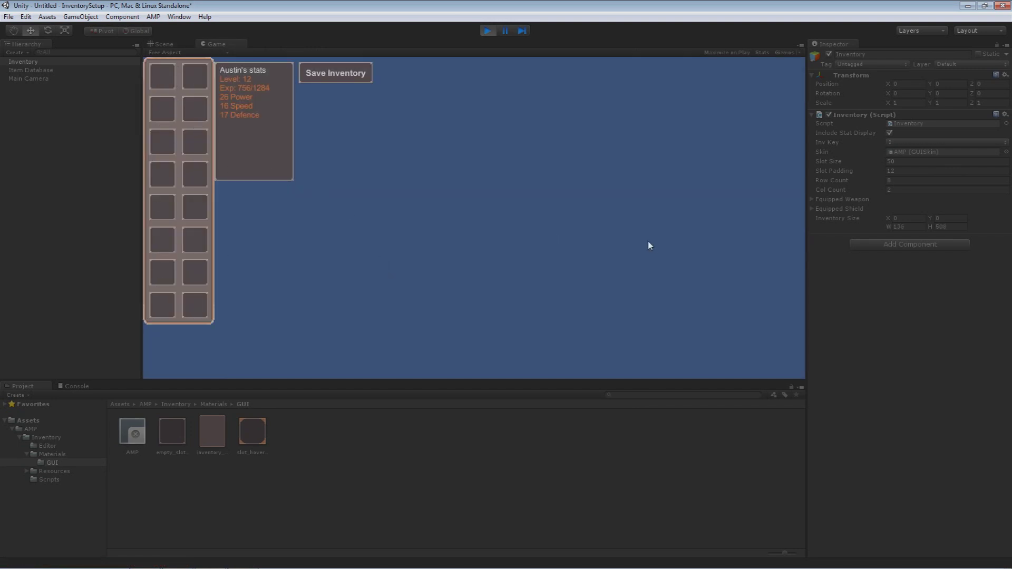
{"action": "left_click", "coordinate": [487, 31]}
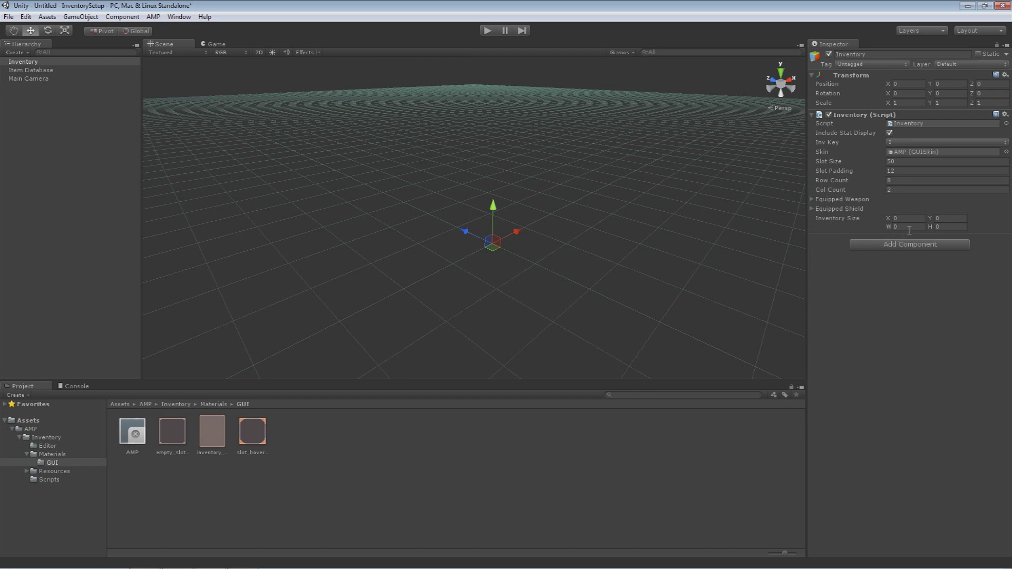
- In play mode, try an Inventory Size position of about X 250 and Y 62, and stop playing
{"action": "left_click", "coordinate": [488, 31]}
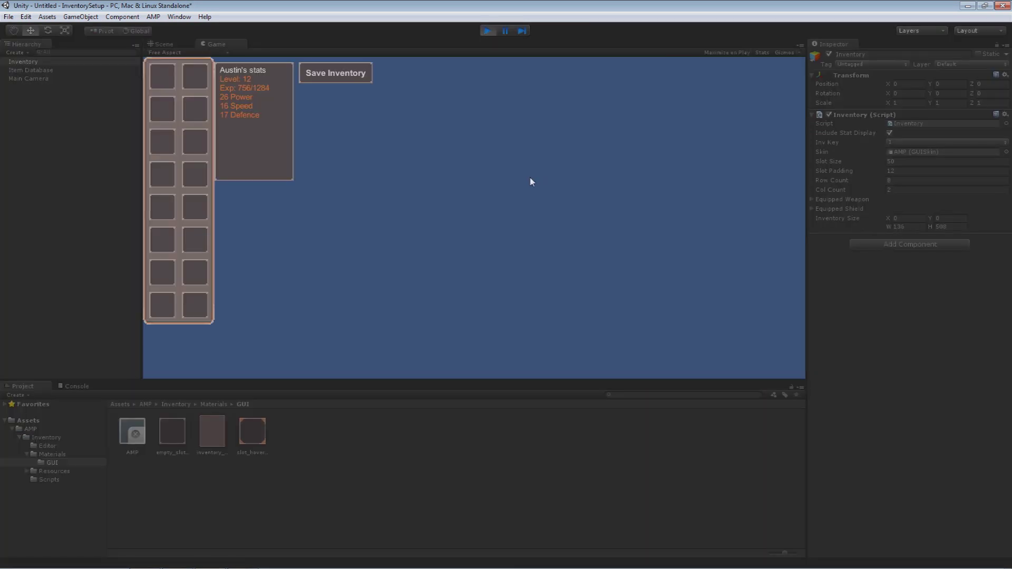
{"action": "left_click_drag", "start_coordinate": [889, 218], "coordinate": [253, 128]}
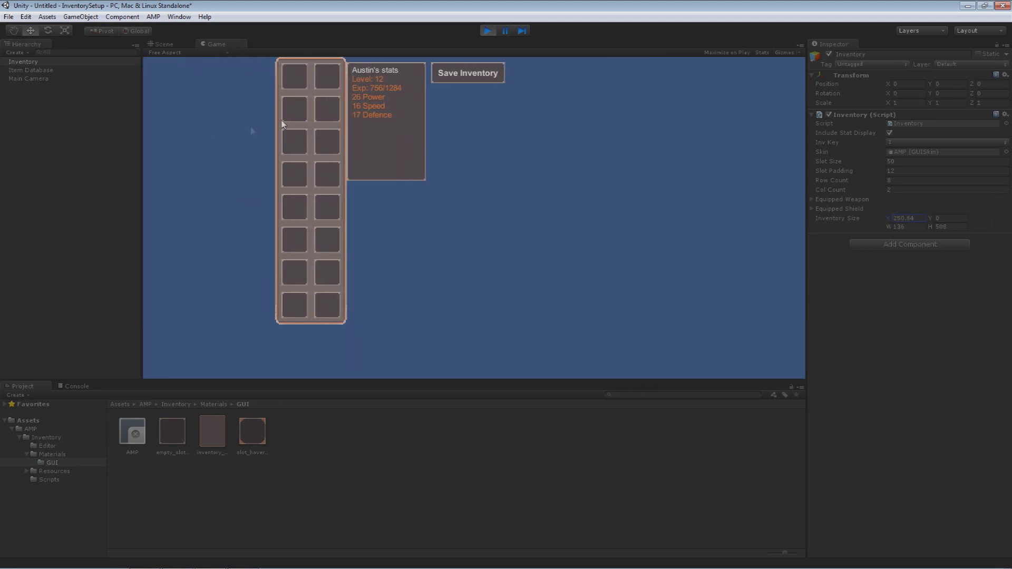
{"action": "left_click_drag", "start_coordinate": [933, 220], "coordinate": [30, 204]}
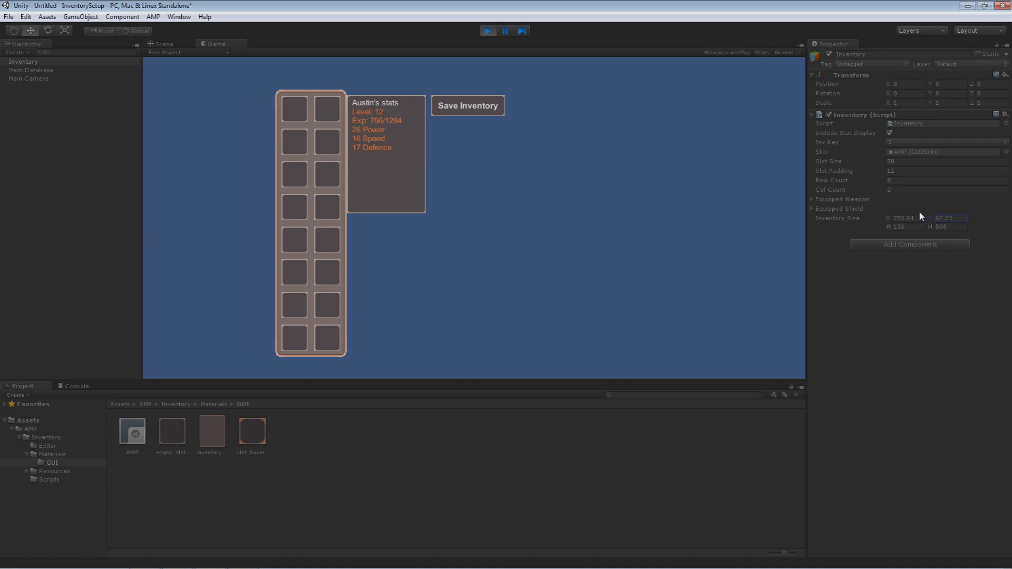
{"action": "left_click", "coordinate": [488, 32]}
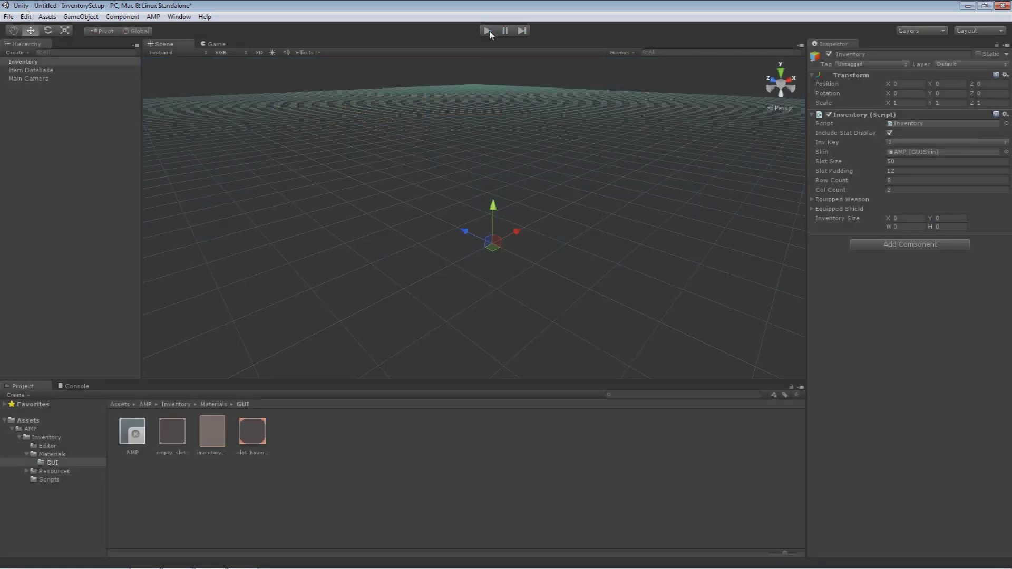
- Open the AMP Inventory Item Manager over the scene view and show its item creator form
{"action": "left_click", "coordinate": [91, 155]}
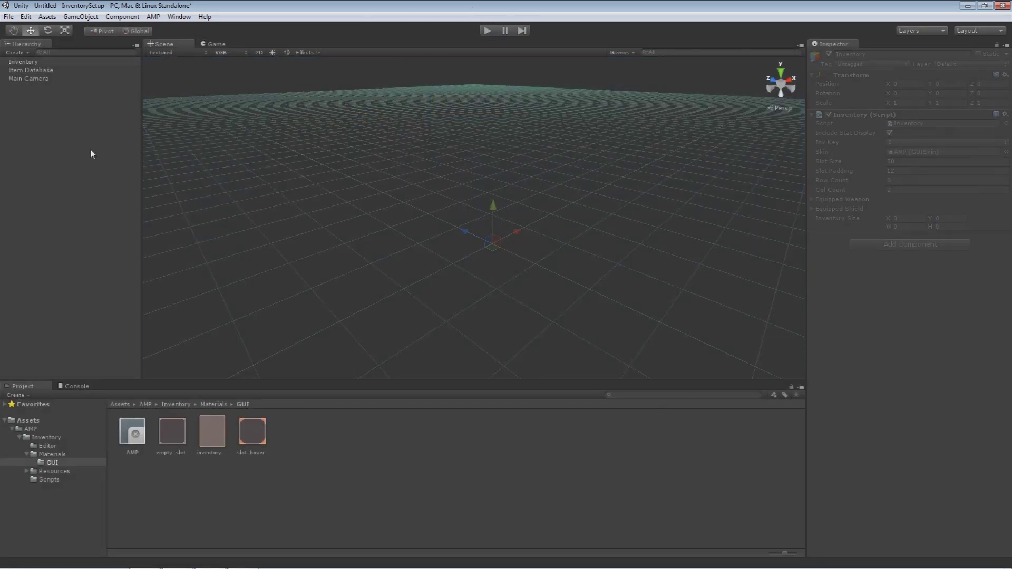
{"action": "left_click", "coordinate": [153, 17]}
{"action": "mouse_move", "coordinate": [167, 32]}
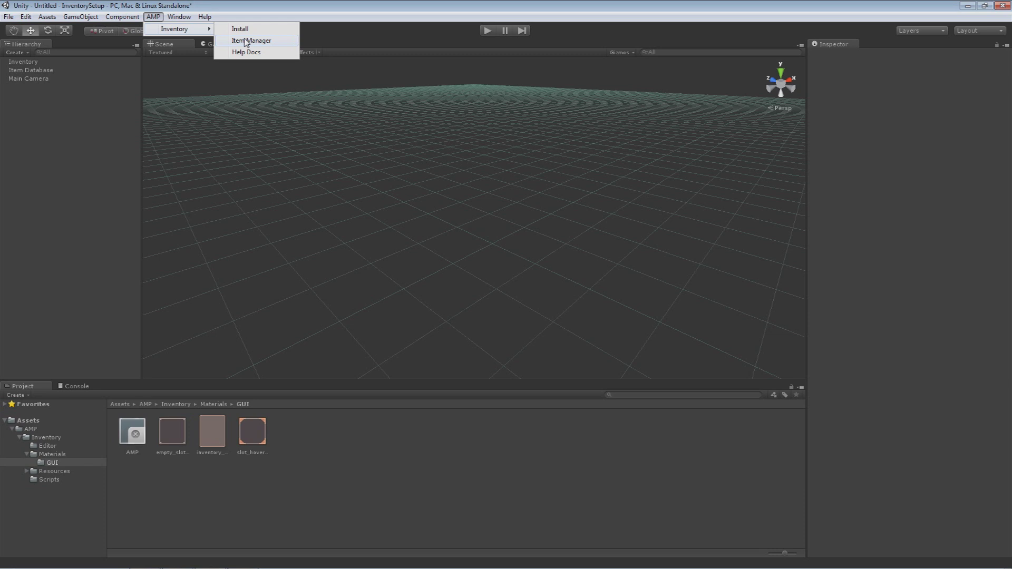
{"action": "left_click", "coordinate": [246, 41]}
{"action": "left_click_drag", "start_coordinate": [399, 50], "coordinate": [788, 95]}
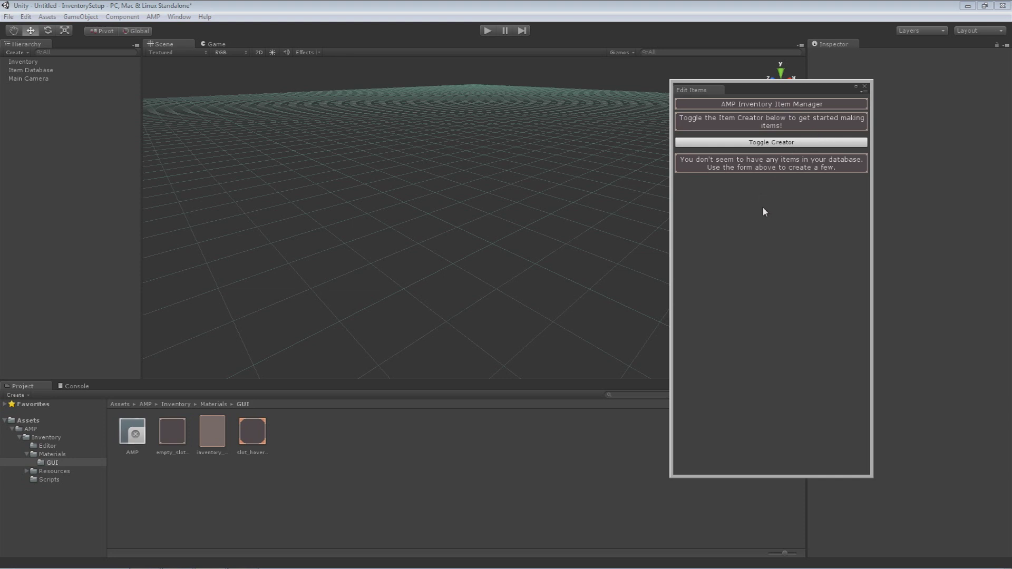
{"action": "left_click_drag", "start_coordinate": [807, 90], "coordinate": [407, 37]}
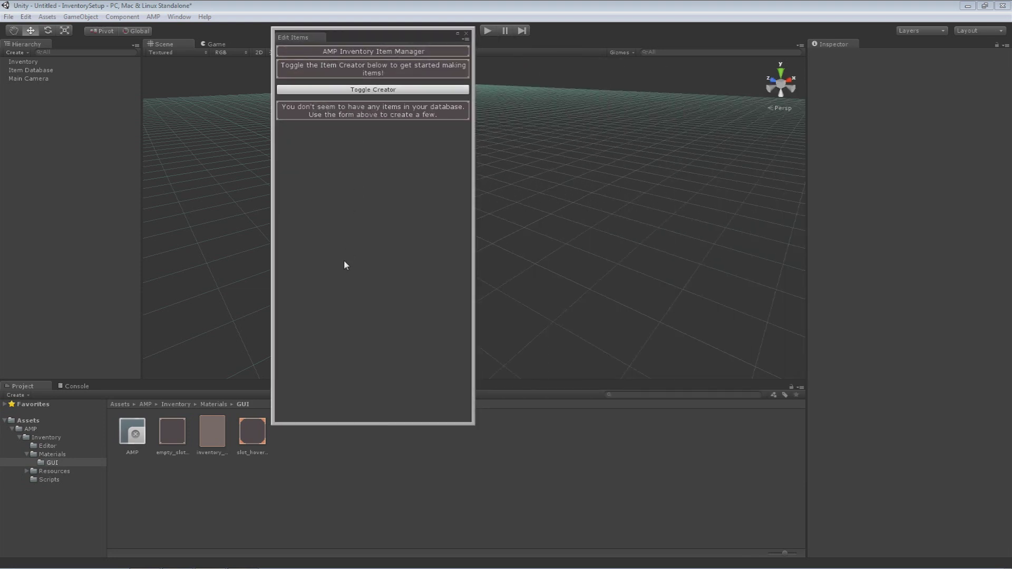
{"action": "left_click", "coordinate": [379, 89]}
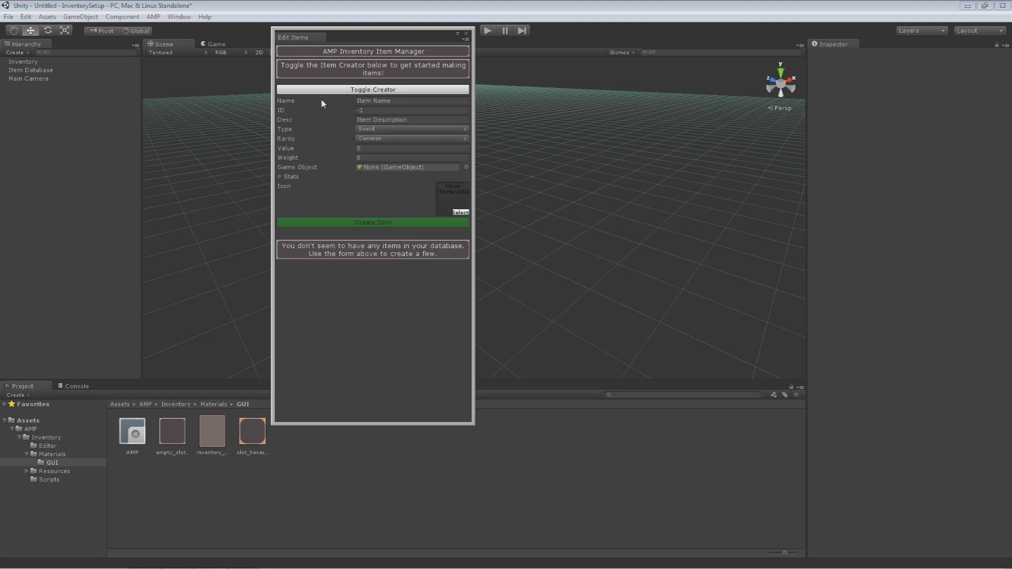
- Name the new item Long Sword, with ID 0 and the description "A sword that is long."
{"action": "left_click", "coordinate": [389, 100]}
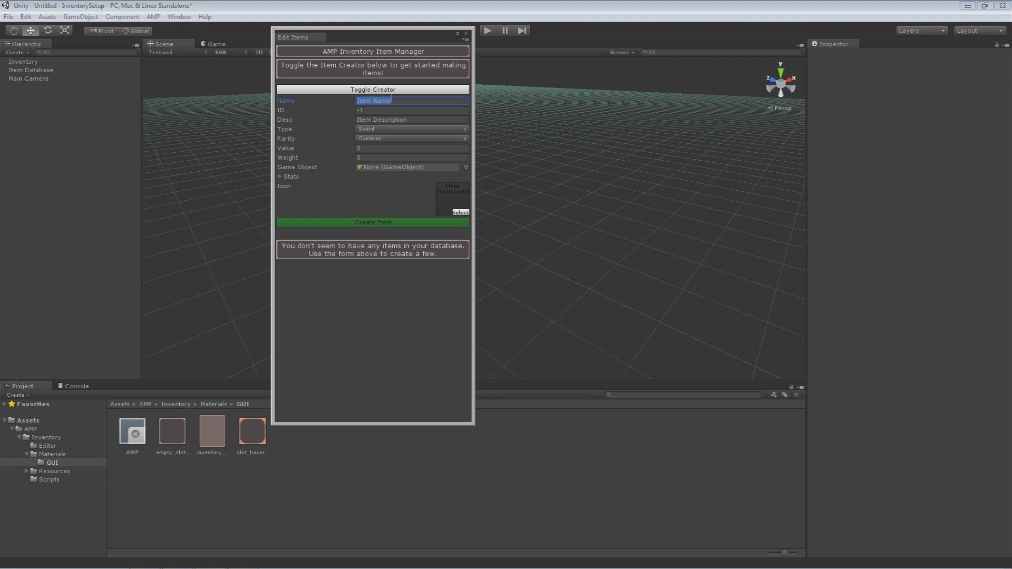
{"action": "type", "text": "Long Sword"}
{"action": "left_click", "coordinate": [390, 110]}
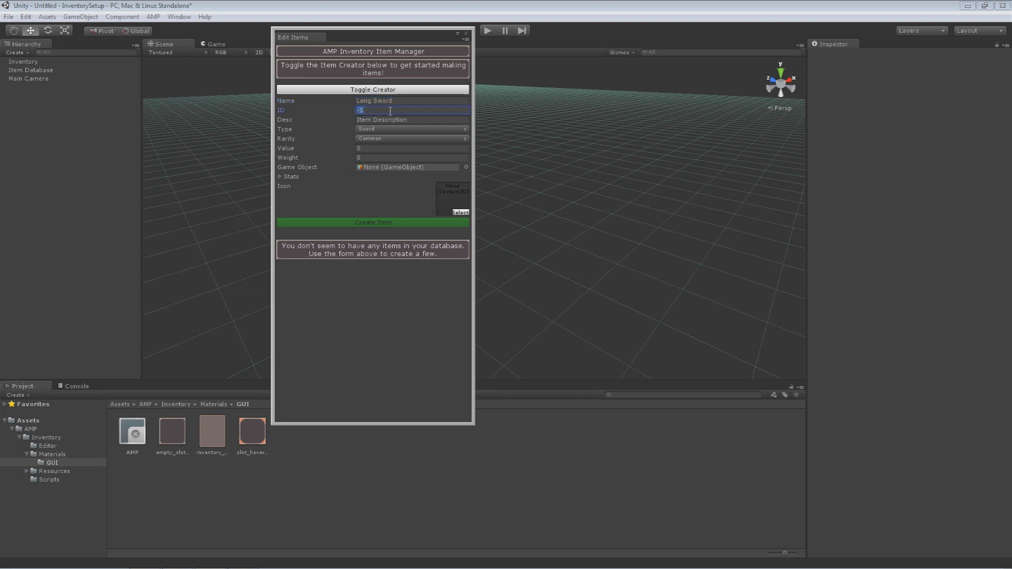
{"action": "type", "text": "0"}
{"action": "left_click", "coordinate": [433, 120]}
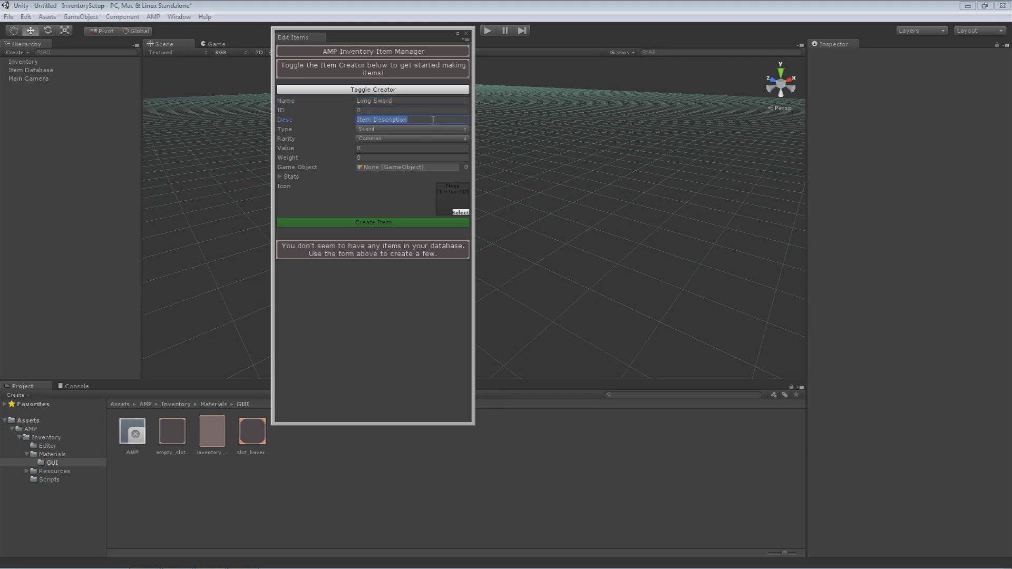
{"action": "type", "text": "A swword th"}
{"action": "key", "text": "BackSpace"}
{"action": "key", "text": "BackSpace"}
{"action": "key", "text": "BackSpace"}
{"action": "key", "text": "BackSpace"}
{"action": "type", "text": "ord that is long."}
- Examine the new item's Type and Rarity options, keeping Sword and Common
{"action": "left_click", "coordinate": [406, 130]}
{"action": "left_click", "coordinate": [388, 141]}
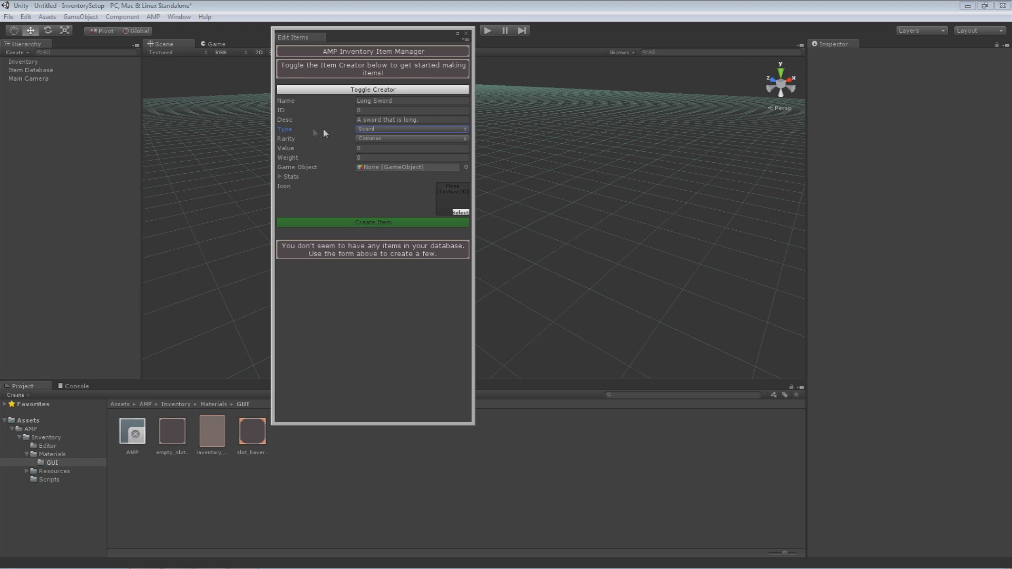
{"action": "left_click", "coordinate": [378, 138]}
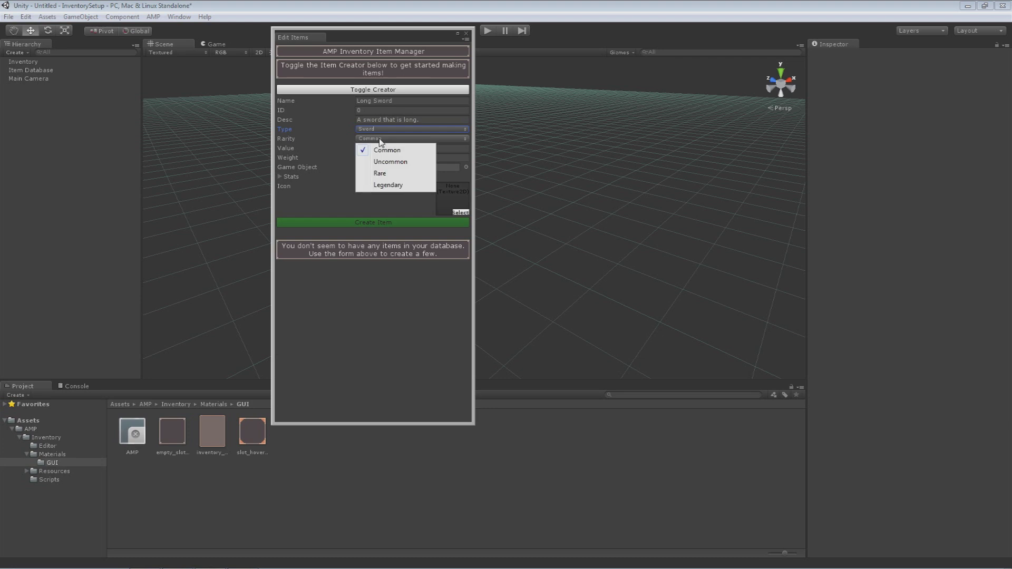
{"action": "left_click", "coordinate": [316, 212]}
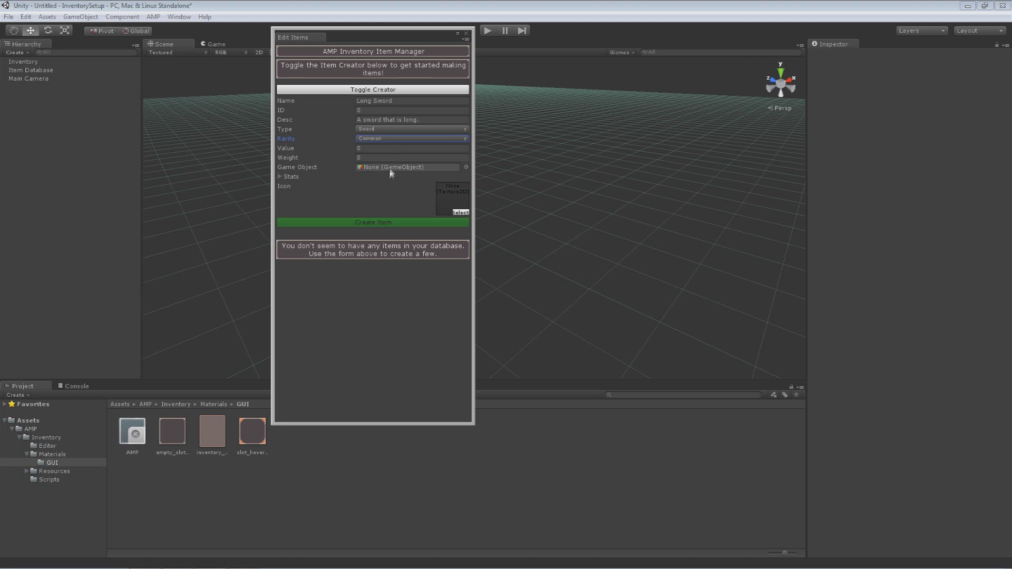
- Set the Long Sword's rarity to Uncommon, its value to 12 and its weight to 2
{"action": "left_click", "coordinate": [381, 148]}
{"action": "type", "text": "2"}
{"action": "type", "text": "1"}
{"action": "left_click", "coordinate": [382, 139]}
{"action": "left_click", "coordinate": [381, 140]}
{"action": "left_click", "coordinate": [381, 139]}
{"action": "left_click", "coordinate": [378, 148]}
{"action": "left_click", "coordinate": [375, 158]}
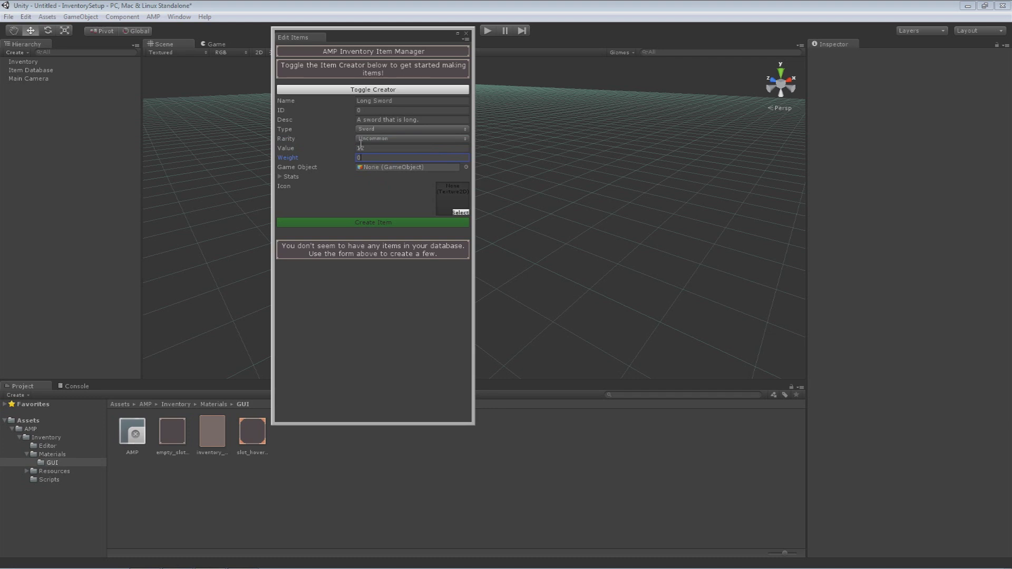
{"action": "left_click", "coordinate": [288, 154]}
- Assign the Squire's Sword prefab as the Long Sword's game object, in place of a first pick of Potion
{"action": "left_click", "coordinate": [466, 167]}
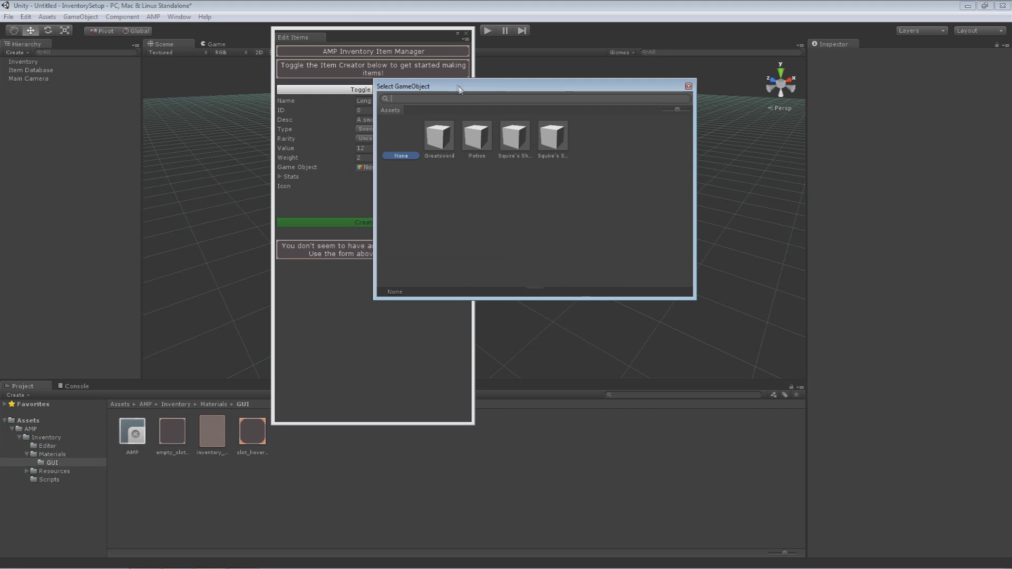
{"action": "double_click", "coordinate": [690, 168]}
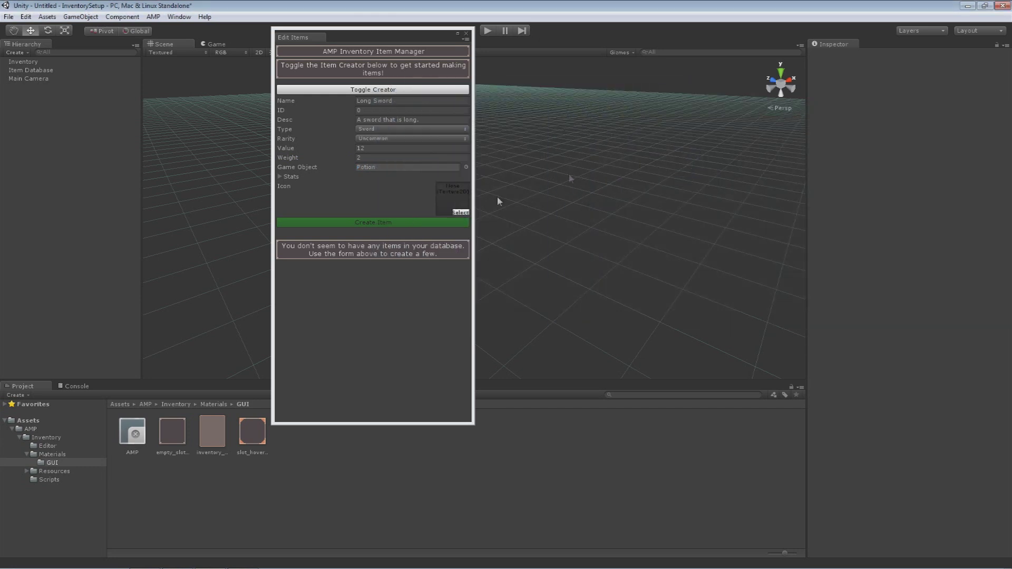
{"action": "left_click", "coordinate": [466, 167]}
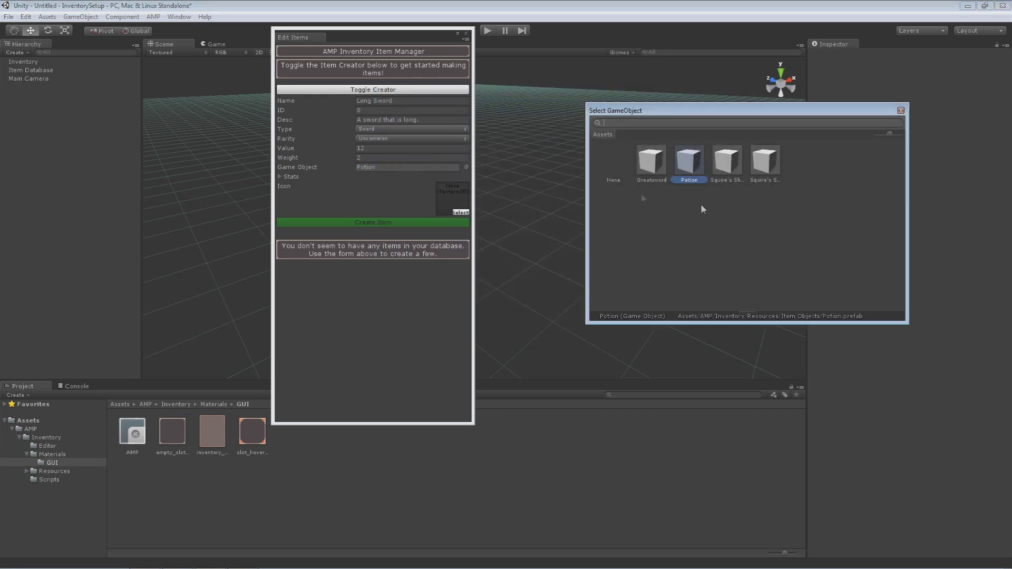
{"action": "double_click", "coordinate": [765, 161]}
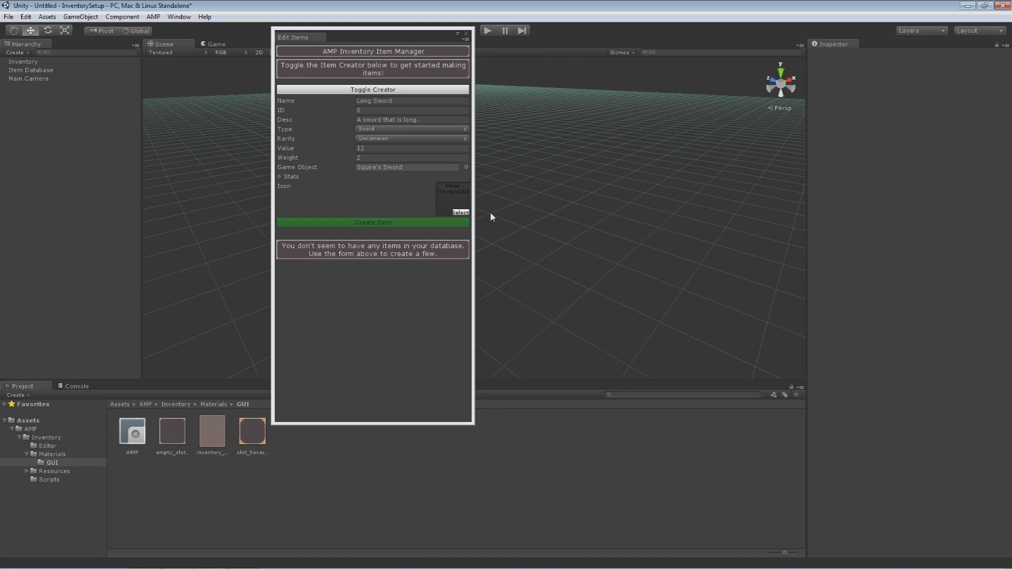
- Set the Long Sword's stats to Power 12, Attack Speed 4 and Range 2
{"action": "left_click", "coordinate": [286, 179]}
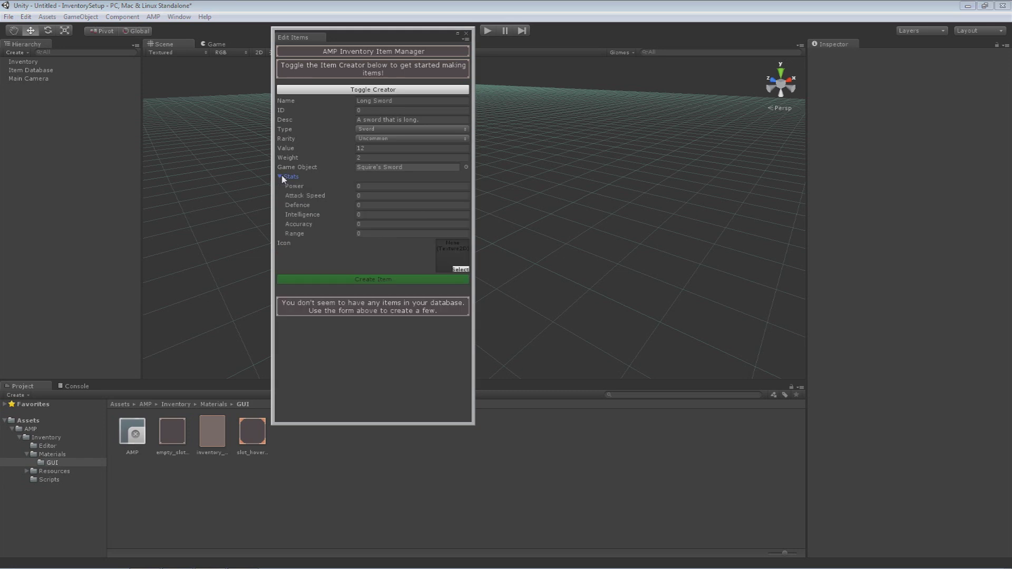
{"action": "left_click", "coordinate": [379, 185]}
{"action": "type", "text": "12"}
{"action": "left_click", "coordinate": [385, 194]}
{"action": "type", "text": "4"}
{"action": "left_click", "coordinate": [369, 234]}
{"action": "type", "text": "2"}
- Assign the Longsword texture as the item's icon and create the item in the database
{"action": "left_click", "coordinate": [460, 269]}
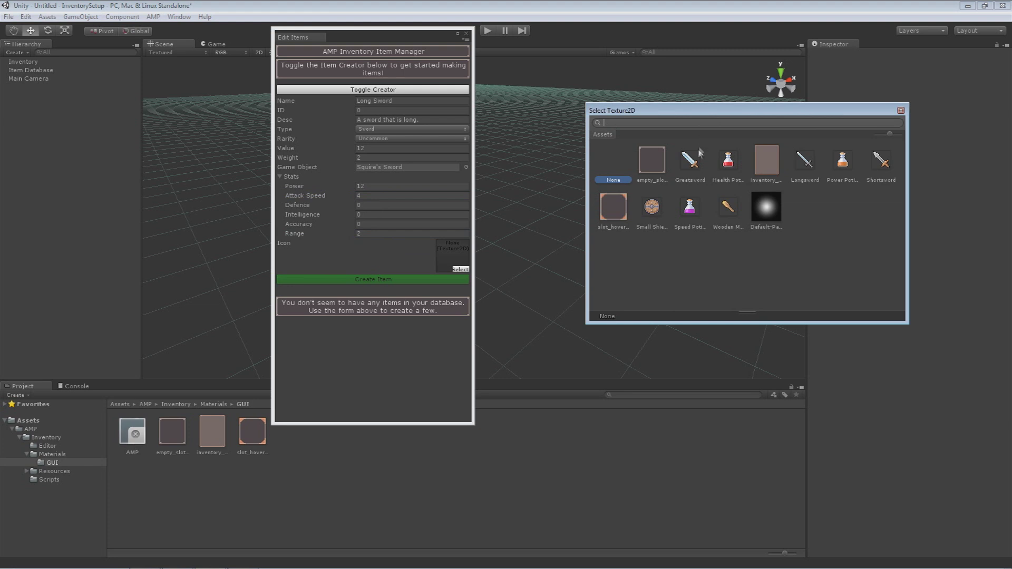
{"action": "double_click", "coordinate": [818, 170]}
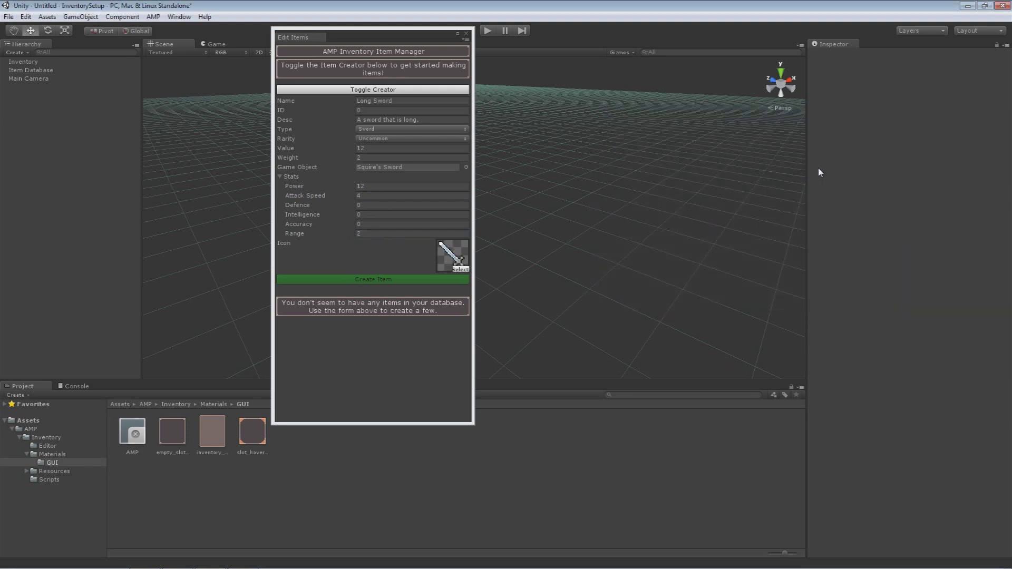
{"action": "left_click", "coordinate": [399, 281]}
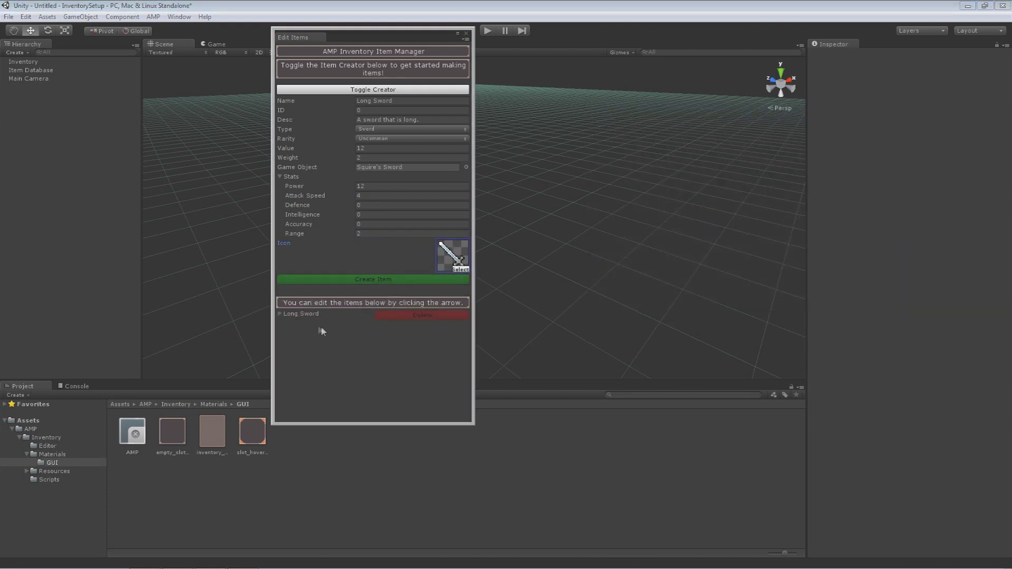
- Expand the created Long Sword entry and enlarge the Item Manager window until all of its fields fit
{"action": "left_click", "coordinate": [283, 315]}
{"action": "scroll", "coordinate": [308, 401], "scroll_direction": "down", "scroll_amount": 3}
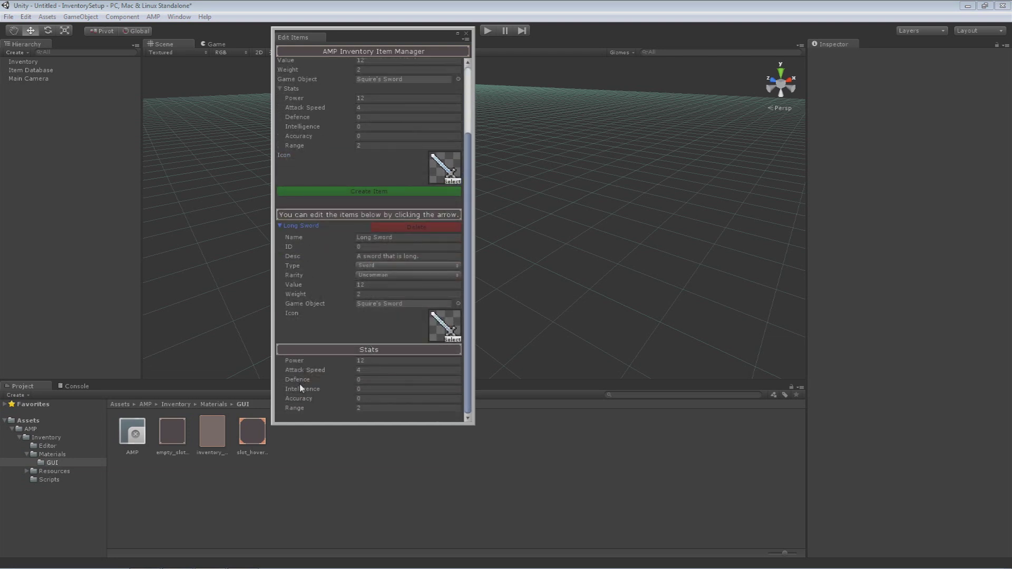
{"action": "left_click_drag", "start_coordinate": [428, 425], "coordinate": [423, 524]}
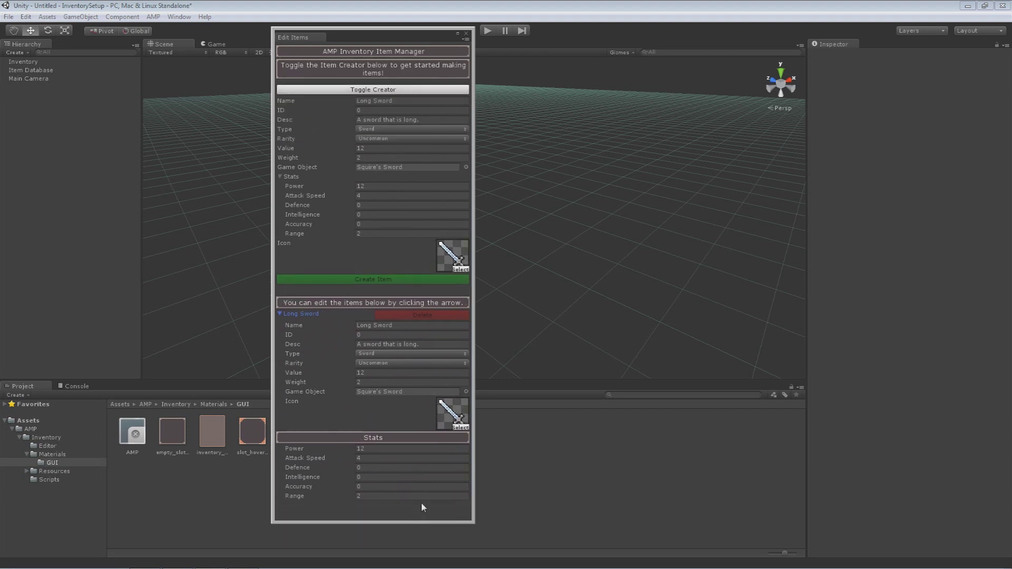
- Examine the Long Sword's stored properties in the Item Database object's Items list
{"action": "left_click", "coordinate": [50, 71]}
{"action": "left_click_drag", "start_coordinate": [357, 32], "coordinate": [268, 25]}
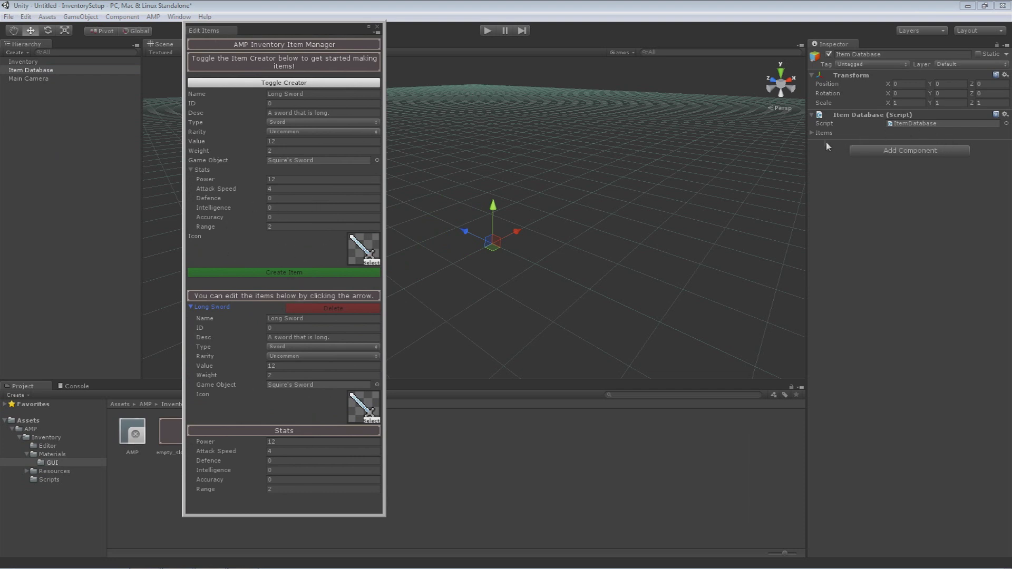
{"action": "left_click", "coordinate": [813, 133]}
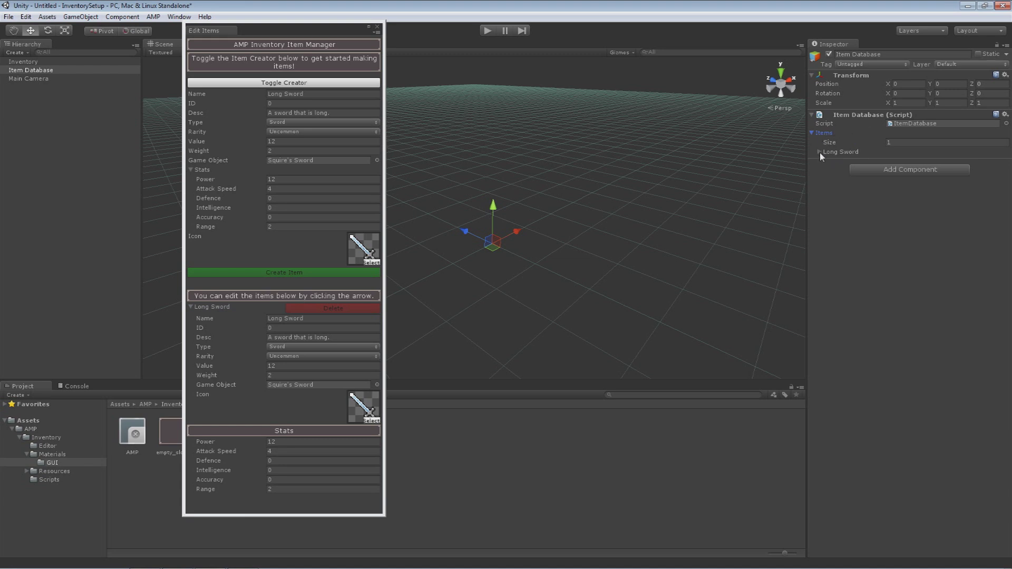
{"action": "left_click", "coordinate": [818, 152]}
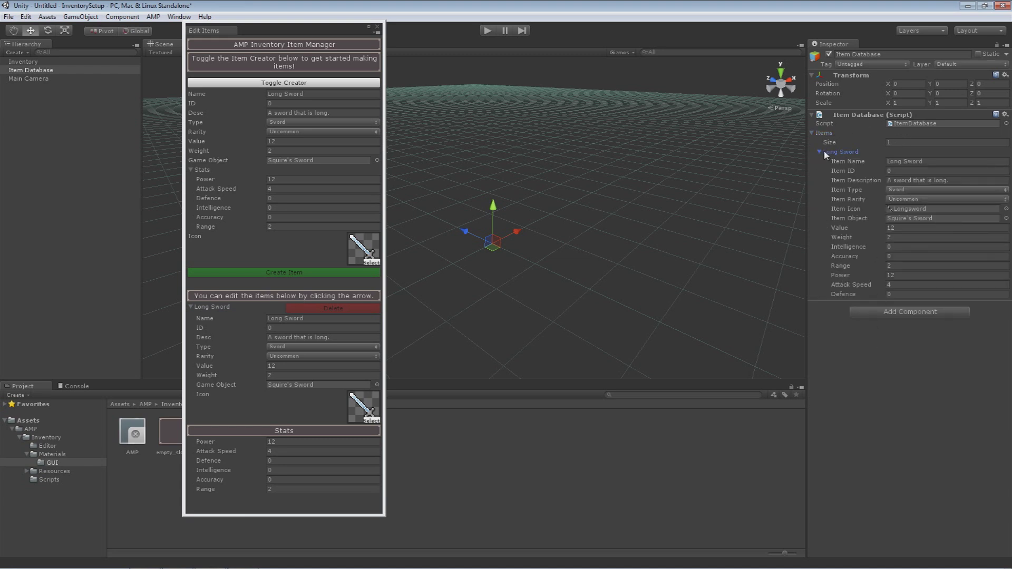
{"action": "left_click", "coordinate": [822, 151]}
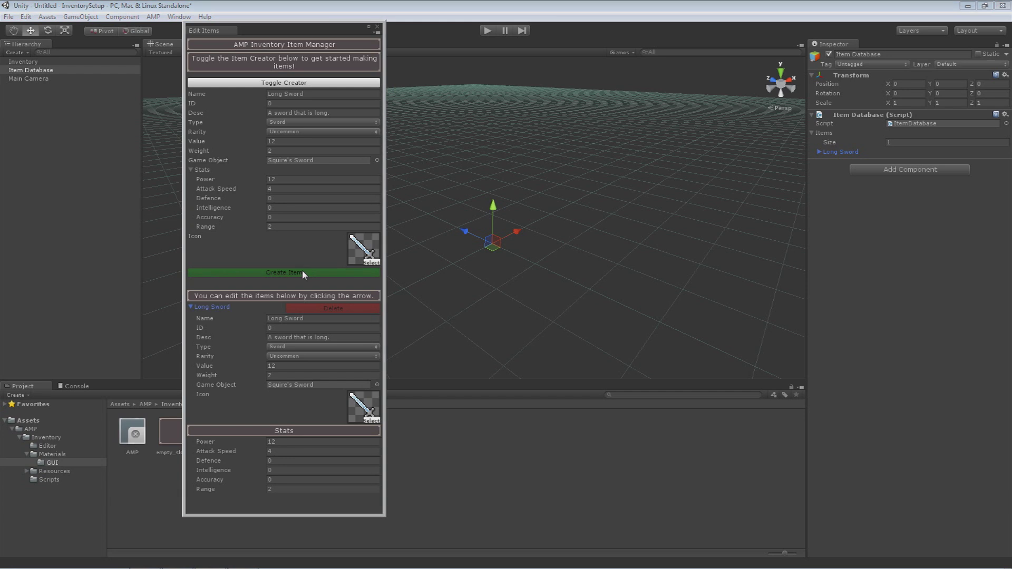
- Create two more Long Sword items with the same settings and collapse the first item's entry
{"action": "left_click", "coordinate": [286, 273]}
{"action": "left_click", "coordinate": [285, 272]}
{"action": "scroll", "coordinate": [286, 276], "scroll_direction": "down", "scroll_amount": 1}
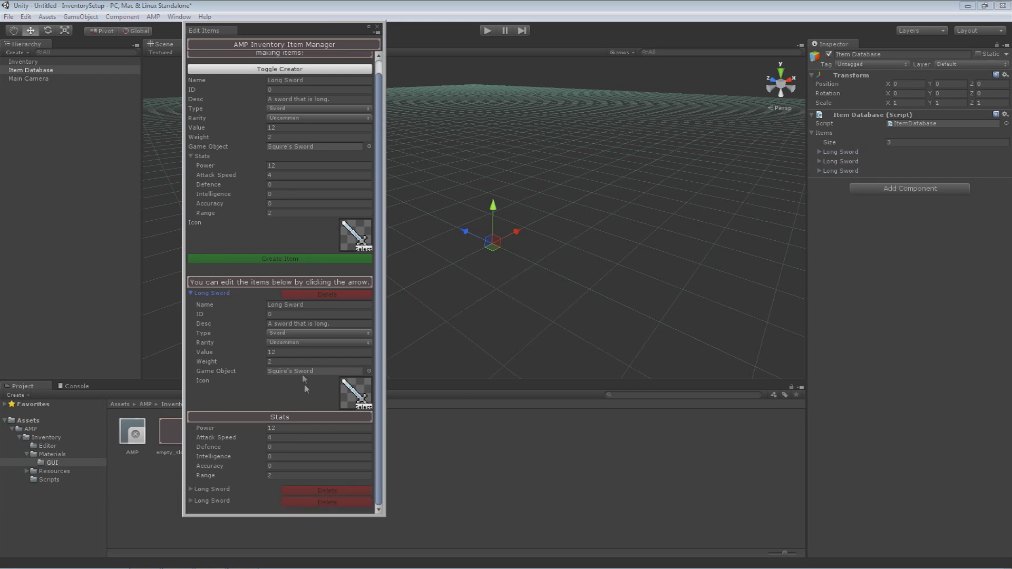
{"action": "left_click", "coordinate": [193, 294]}
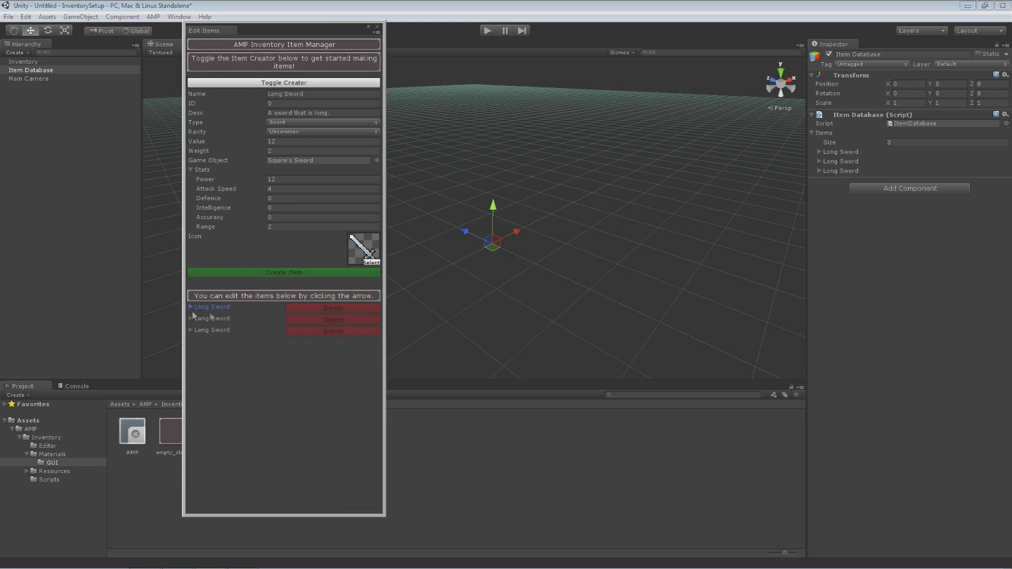
- Rename the second Long Sword in the item list as Short Sword
{"action": "left_click", "coordinate": [191, 318]}
{"action": "left_click", "coordinate": [315, 328]}
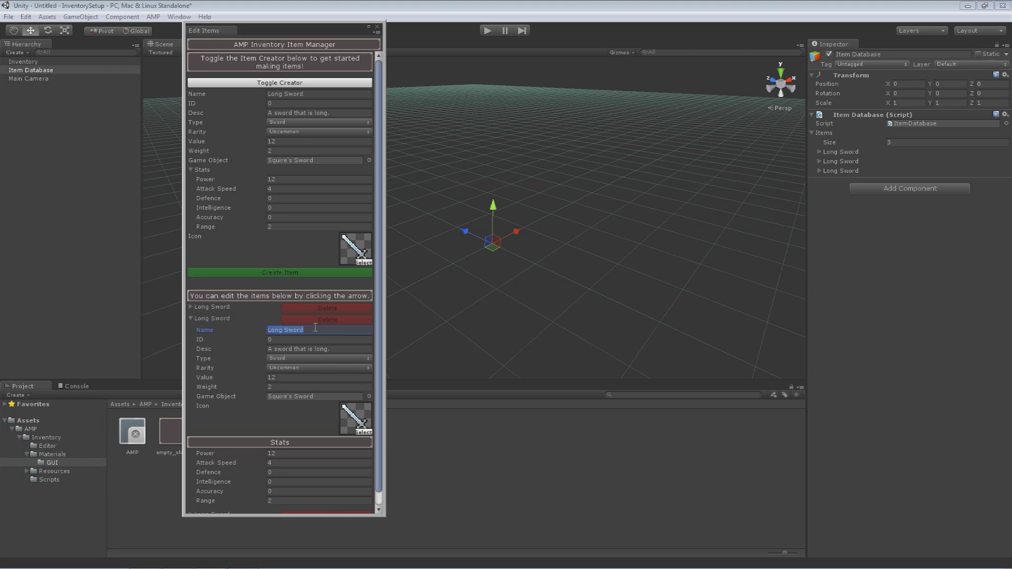
{"action": "type", "text": "Short Swor"}
{"action": "left_click", "coordinate": [861, 420]}
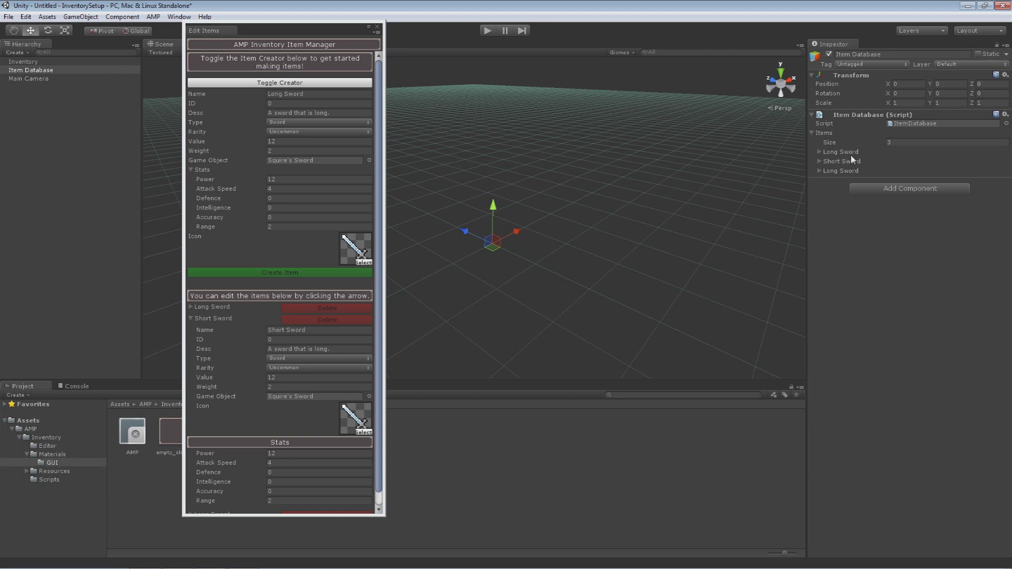
- Examine the Short Sword's properties in the Item Database component
{"action": "left_click", "coordinate": [819, 162]}
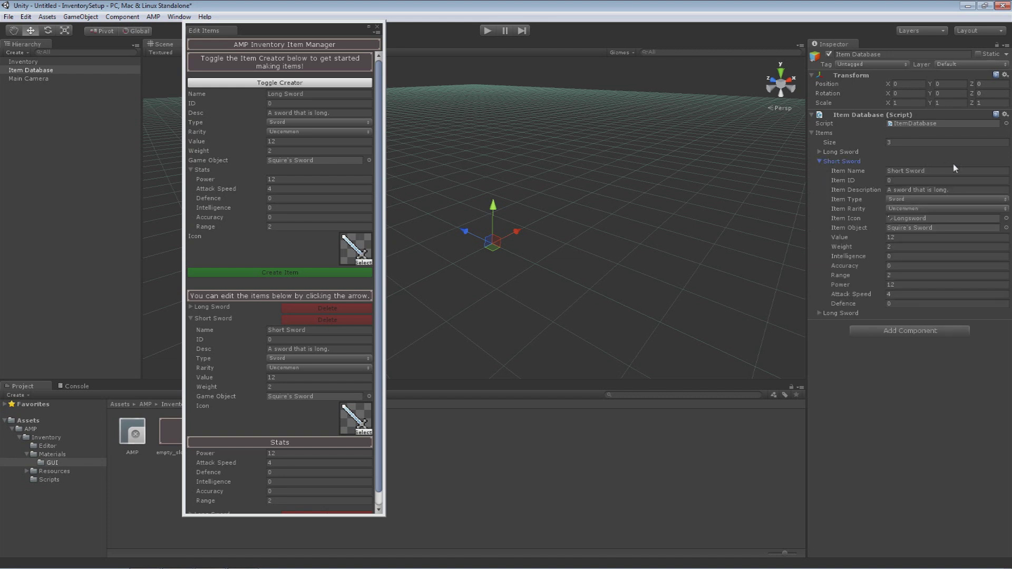
{"action": "left_click", "coordinate": [898, 142]}
{"action": "left_click", "coordinate": [936, 172]}
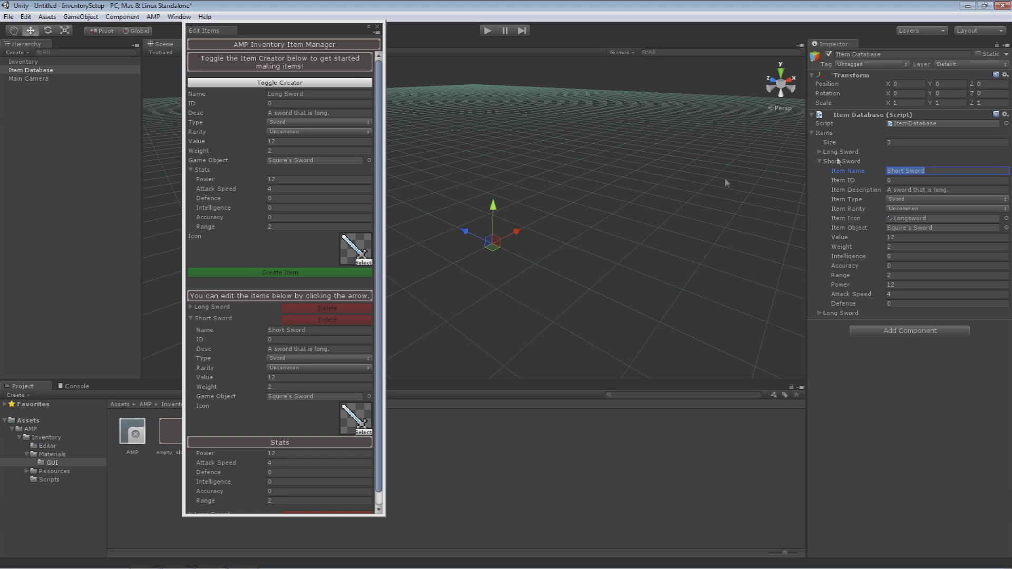
- Delete the Short Sword item from the database and move the Item Manager window next to the Inspector
{"action": "left_click", "coordinate": [330, 321]}
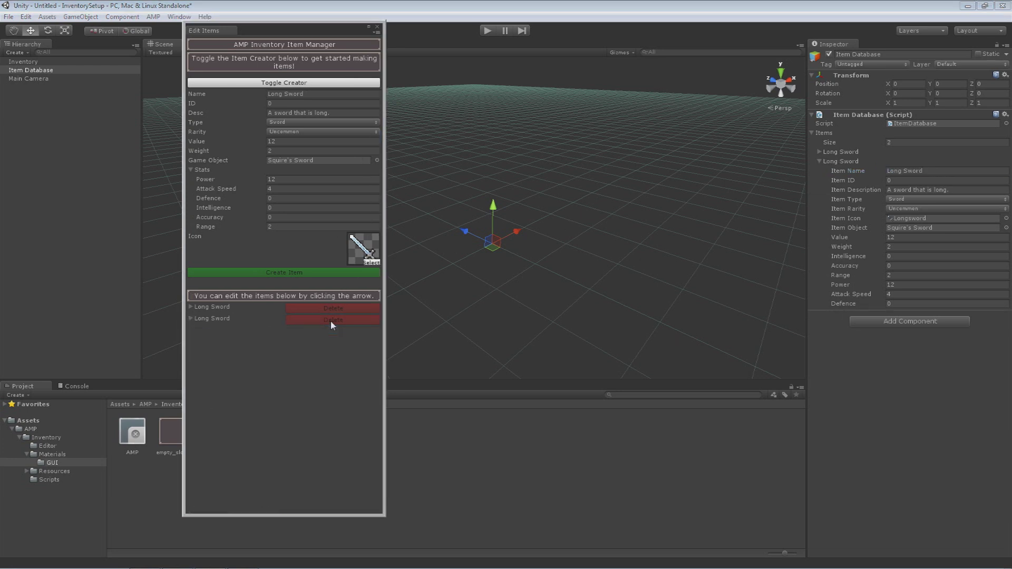
{"action": "left_click", "coordinate": [818, 161]}
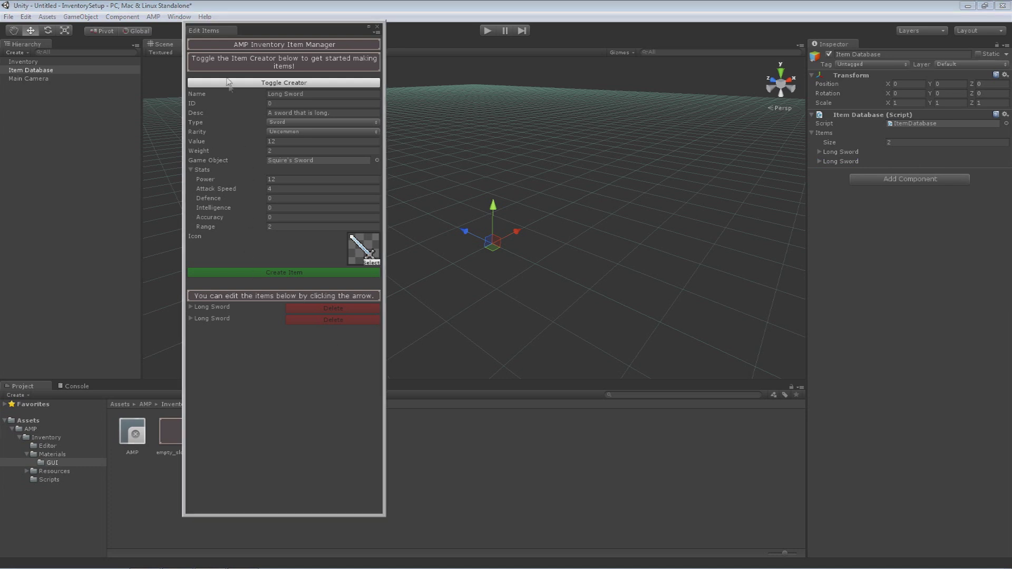
{"action": "left_click_drag", "start_coordinate": [230, 32], "coordinate": [613, 23]}
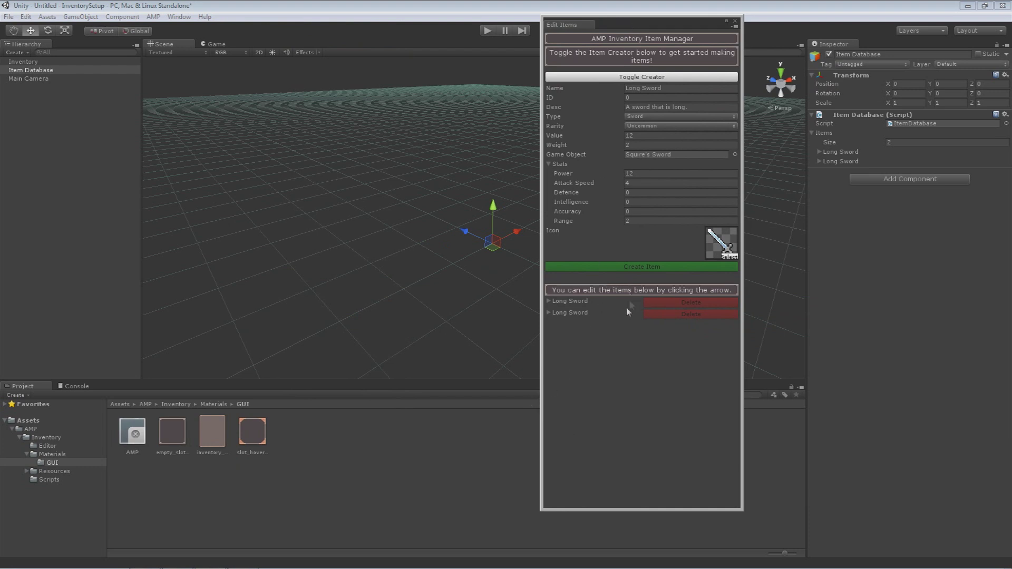
- Rename the second Long Sword as Potion, with type Consumable and rarity Common
{"action": "left_click", "coordinate": [551, 313]}
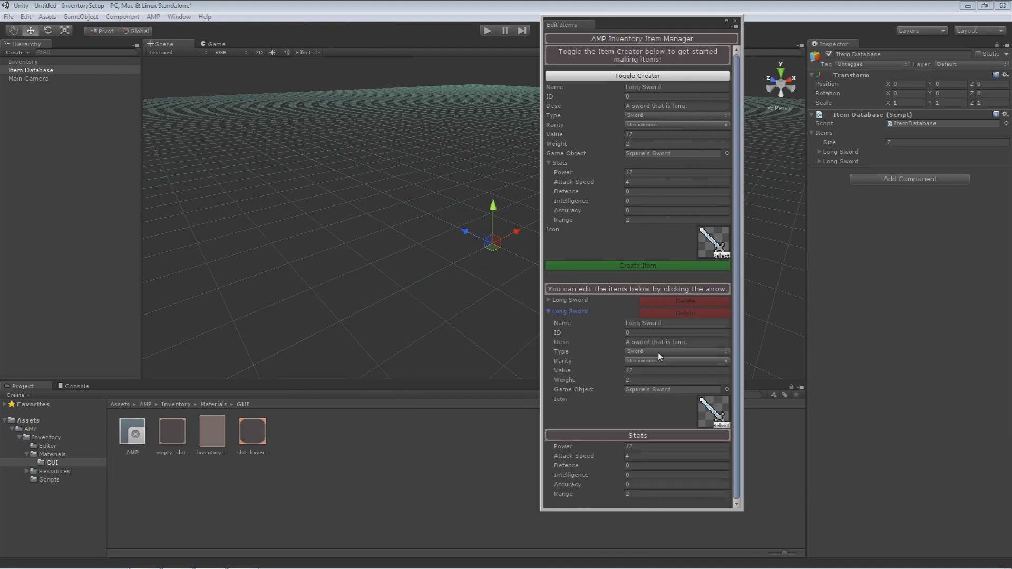
{"action": "left_click", "coordinate": [683, 326]}
{"action": "type", "text": "Potion"}
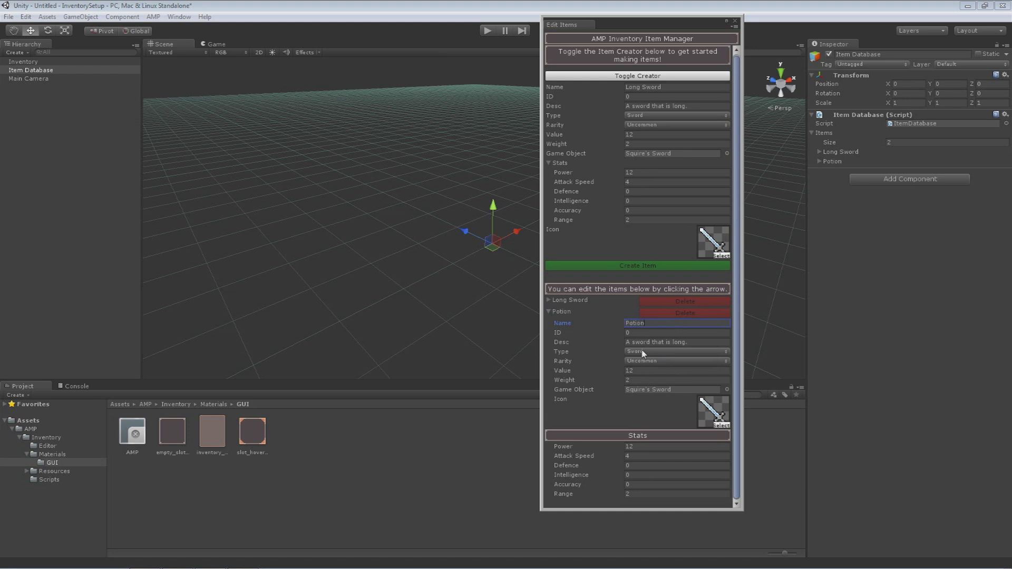
{"action": "left_click", "coordinate": [643, 352]}
{"action": "left_click", "coordinate": [656, 409]}
{"action": "left_click", "coordinate": [652, 362]}
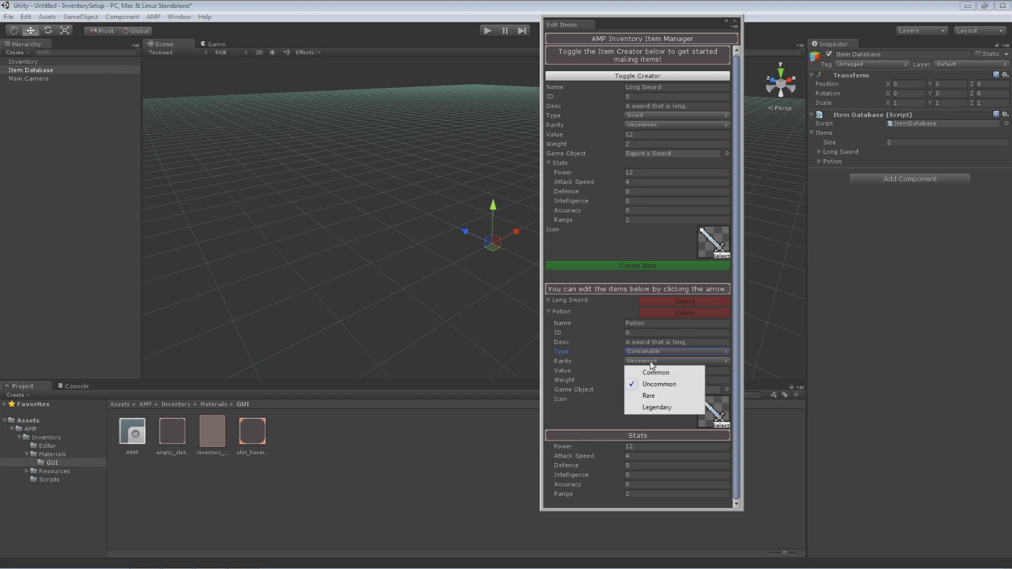
{"action": "left_click", "coordinate": [653, 372]}
- Set the Potion's value to 10 and its weight to 0
{"action": "left_click", "coordinate": [647, 371]}
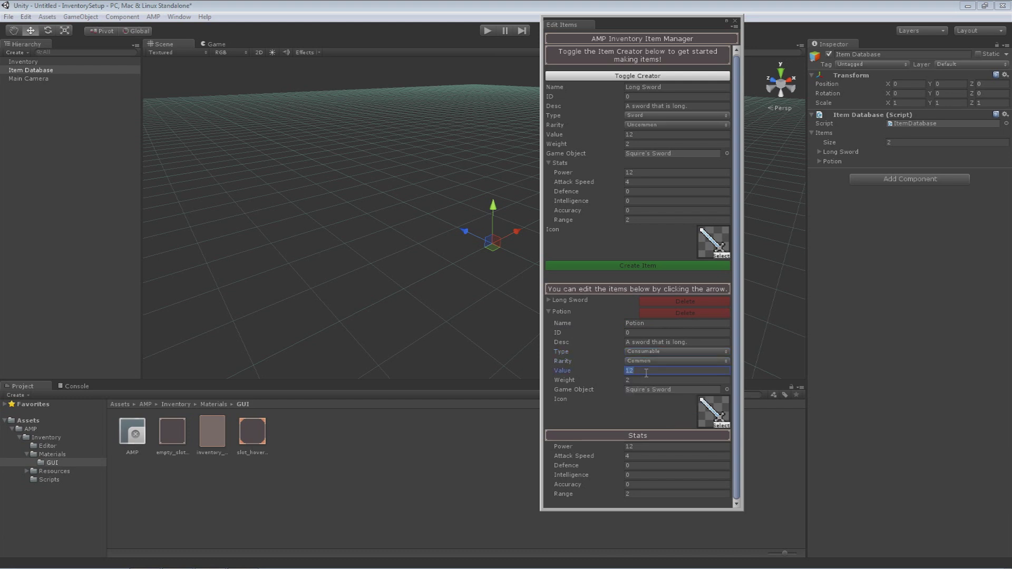
{"action": "type", "text": "10"}
{"action": "left_click", "coordinate": [636, 379]}
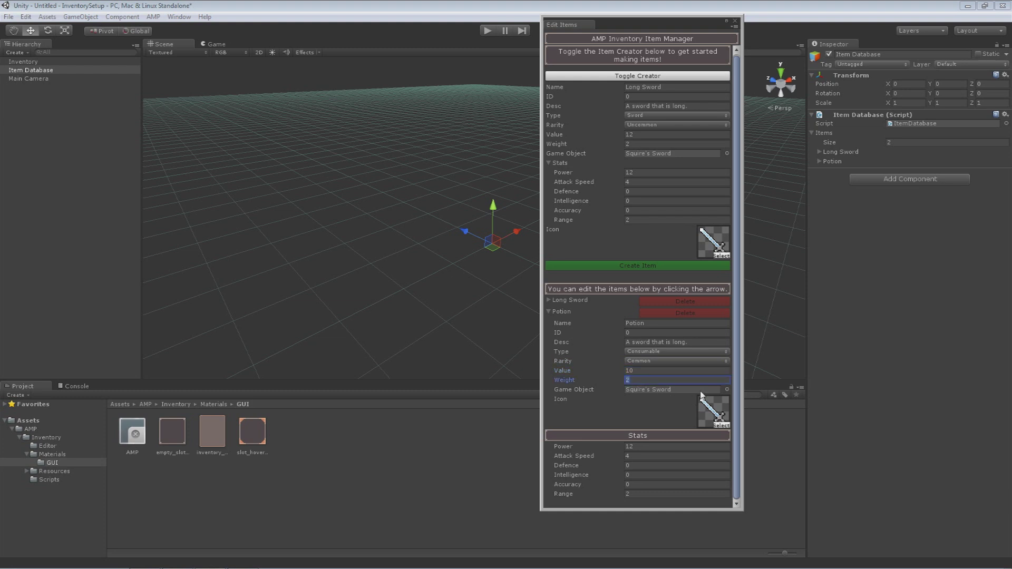
{"action": "type", "text": "0"}
- Assign the Potion prefab as the Potion's game object and the Health Potion texture as its icon
{"action": "left_click", "coordinate": [726, 390]}
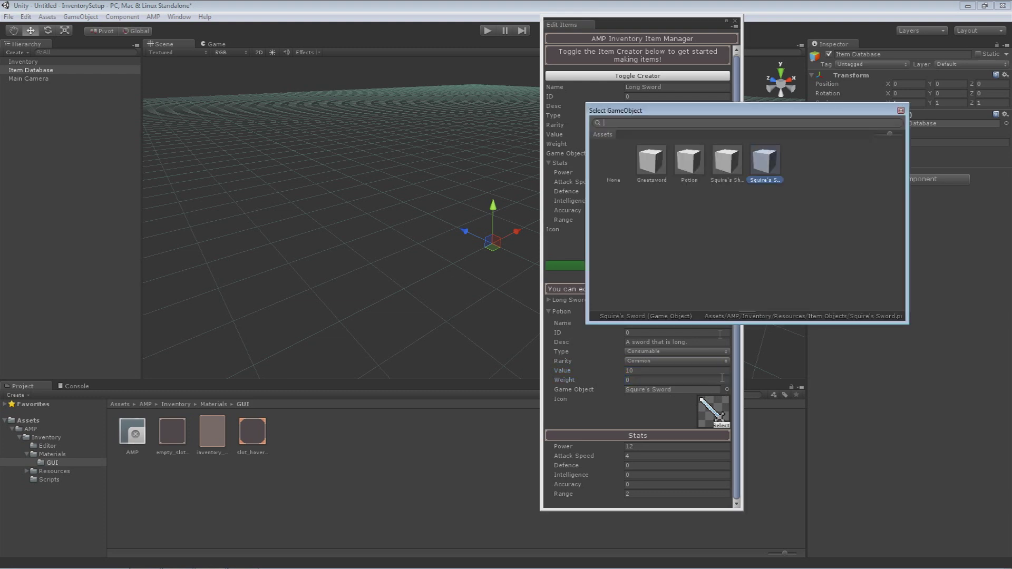
{"action": "double_click", "coordinate": [692, 171]}
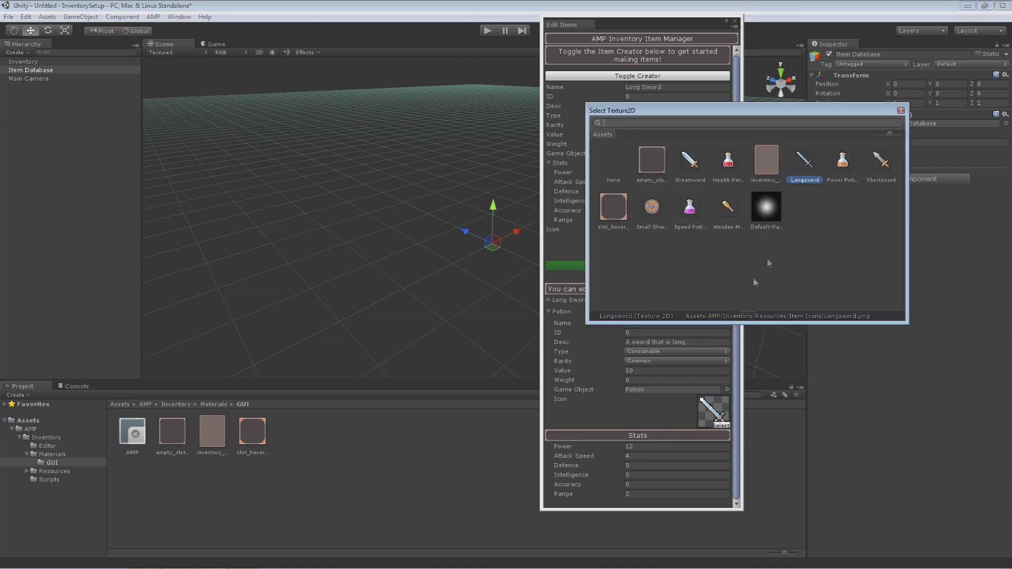
{"action": "double_click", "coordinate": [727, 161]}
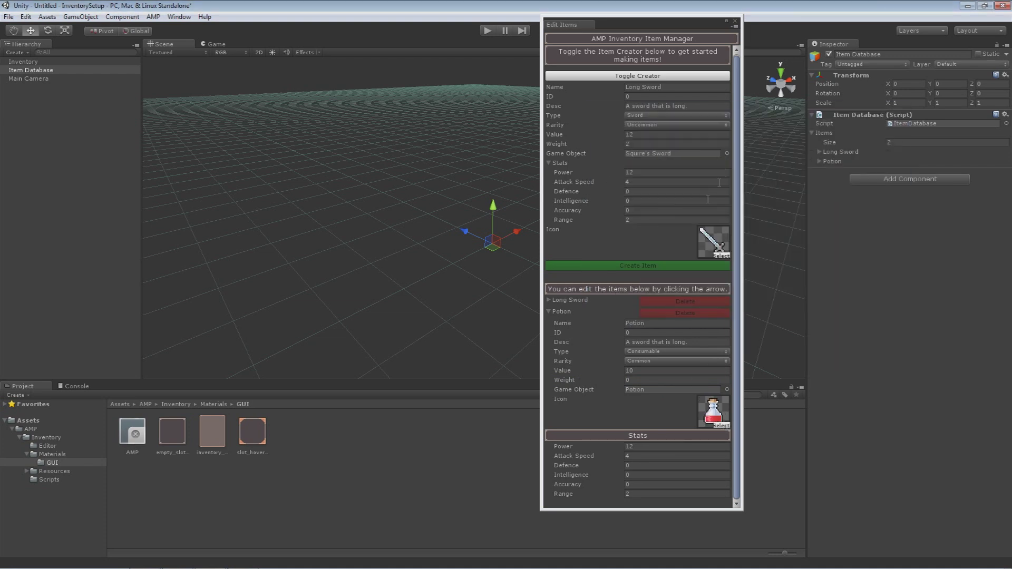
- Set the Potion's Power, Attack Speed and Range to 0 and check its entry in the Item Database
{"action": "left_click", "coordinate": [653, 446]}
{"action": "type", "text": "0"}
{"action": "left_click", "coordinate": [647, 458]}
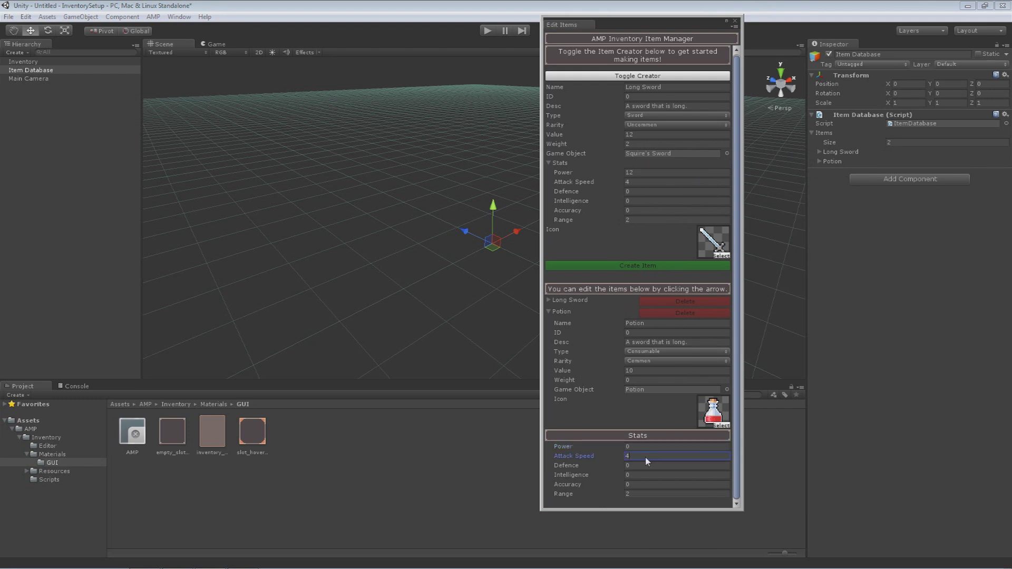
{"action": "type", "text": "0"}
{"action": "left_click", "coordinate": [641, 492]}
{"action": "type", "text": "0"}
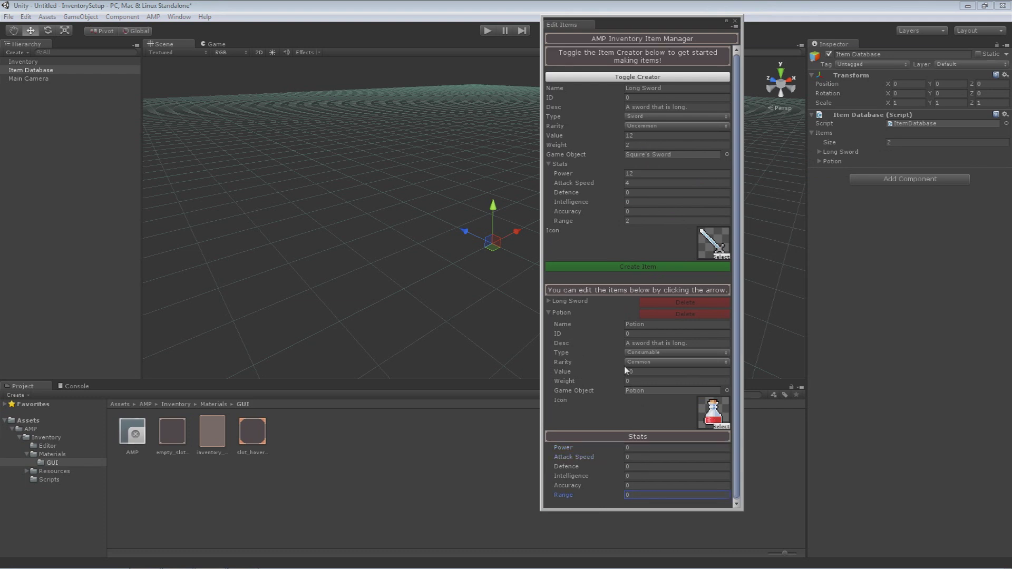
{"action": "left_click", "coordinate": [822, 162]}
{"action": "left_click", "coordinate": [822, 160]}
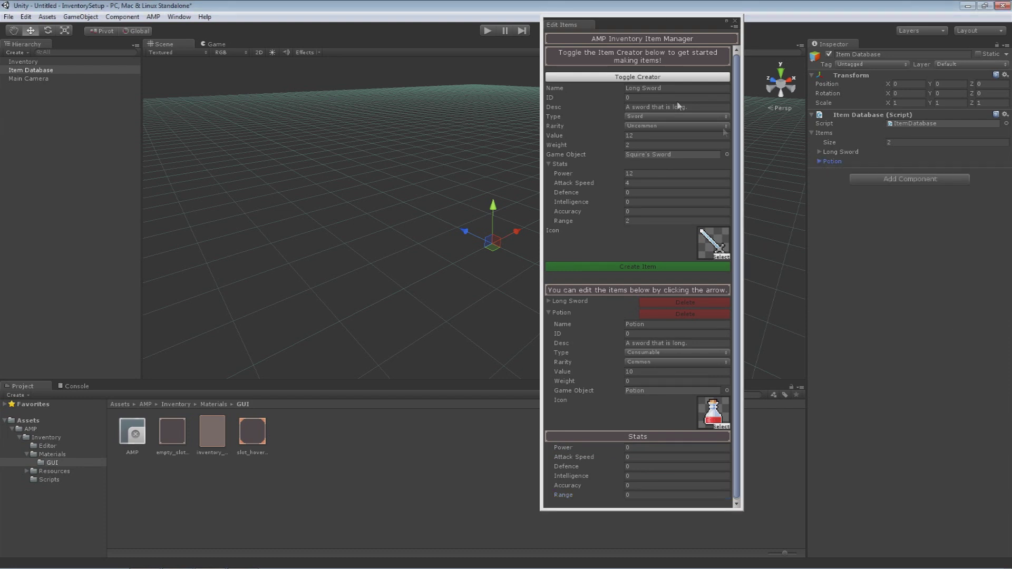
- Collapse the Potion entry and dock the Edit Items window as a tab beside the Inspector
{"action": "left_click_drag", "start_coordinate": [643, 20], "coordinate": [508, 19]}
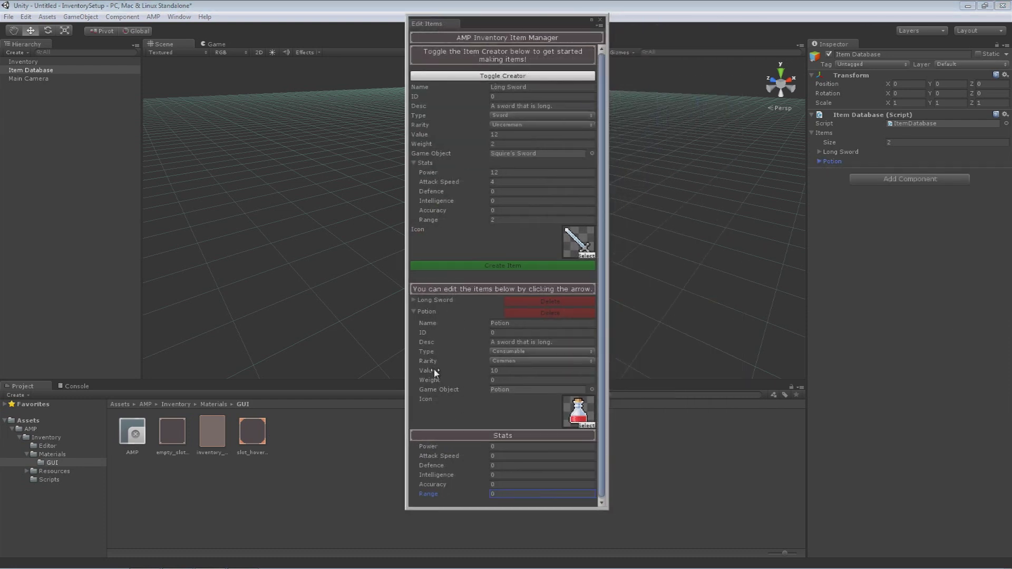
{"action": "left_click", "coordinate": [414, 311]}
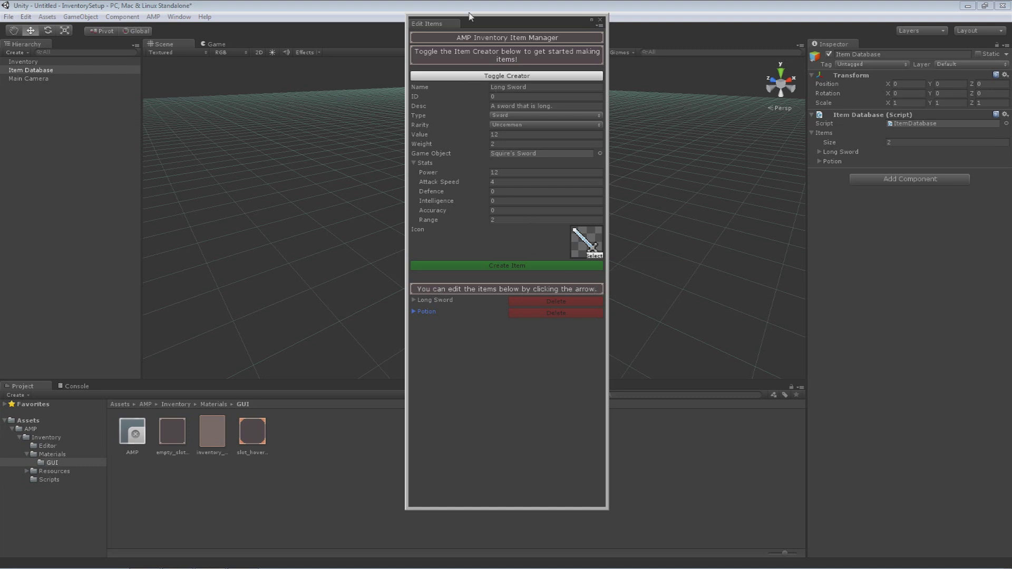
{"action": "left_click_drag", "start_coordinate": [470, 24], "coordinate": [890, 45]}
{"action": "left_click", "coordinate": [832, 44]}
{"action": "left_click", "coordinate": [890, 47]}
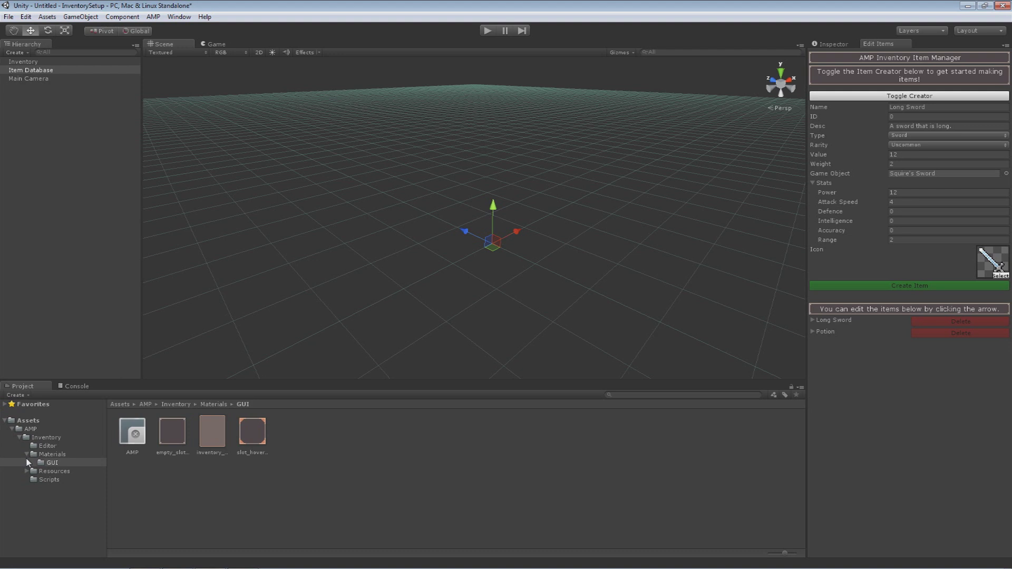
- Open the Scripts folder inside the AMP Inventory assets
{"action": "left_click", "coordinate": [56, 439]}
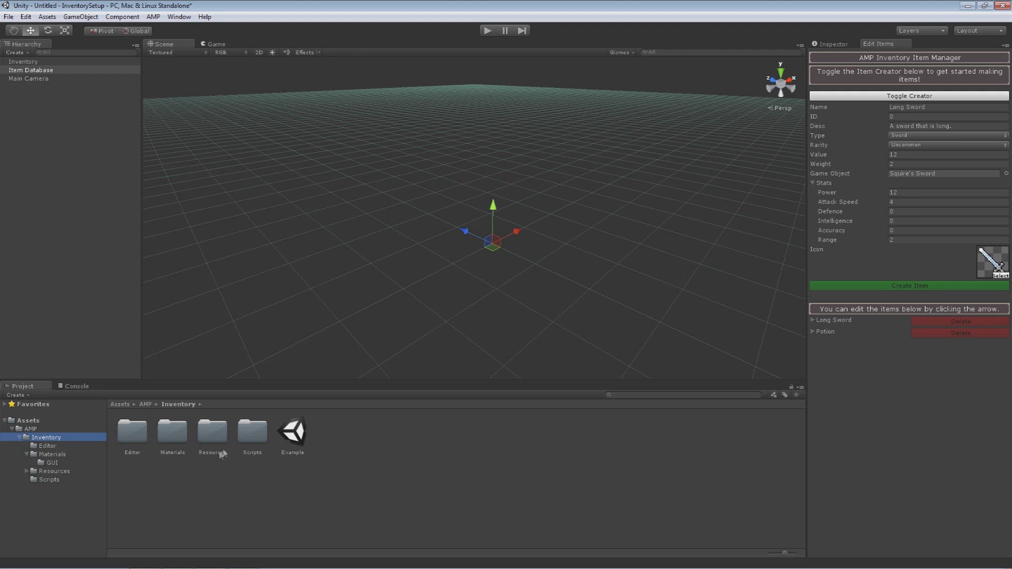
{"action": "double_click", "coordinate": [242, 435]}
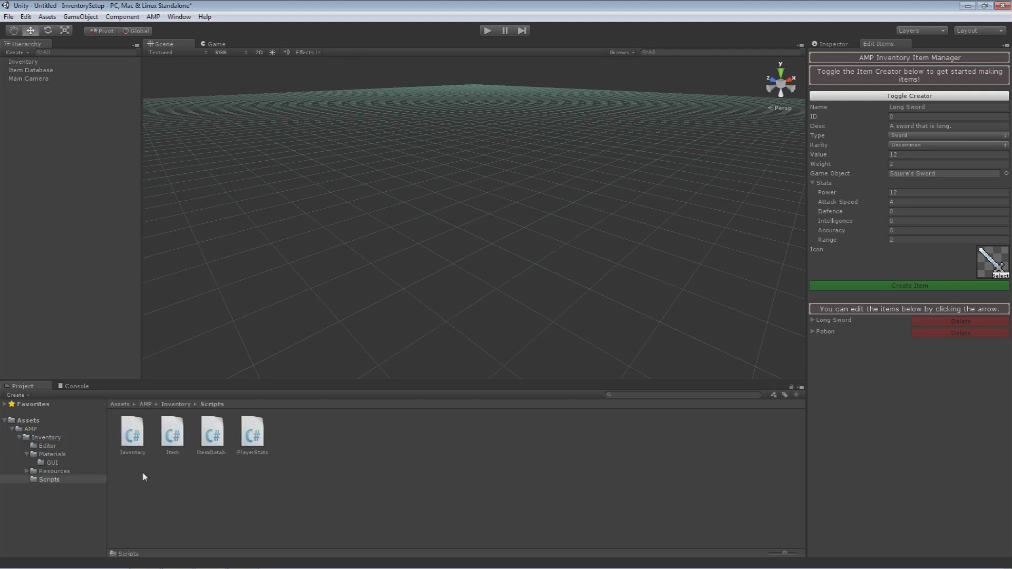
- Open the Inventory script in MonoDevelop and locate the AddItem calls in its Start method
{"action": "double_click", "coordinate": [133, 442]}
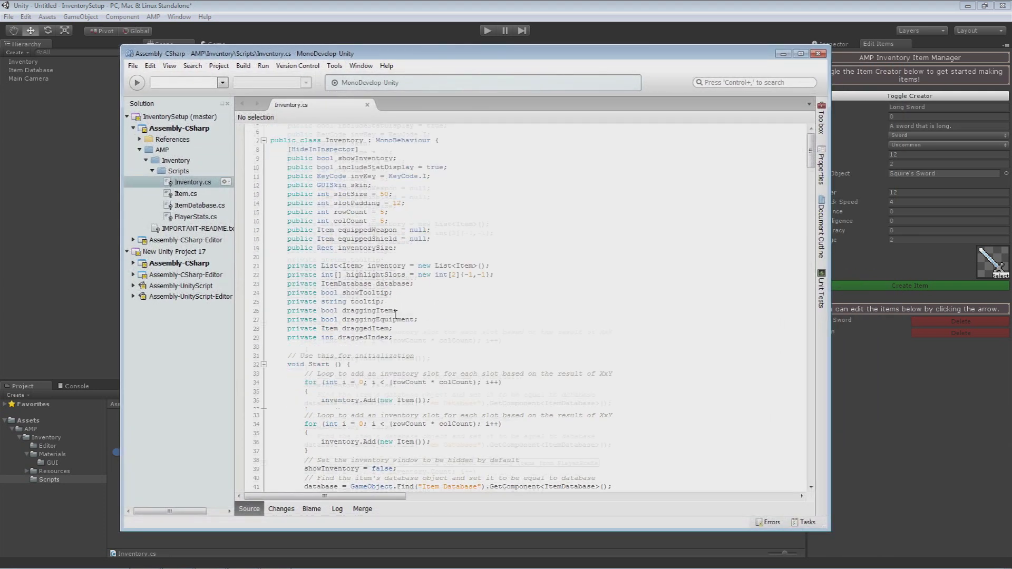
{"action": "scroll", "coordinate": [396, 315], "scroll_direction": "down", "scroll_amount": 15}
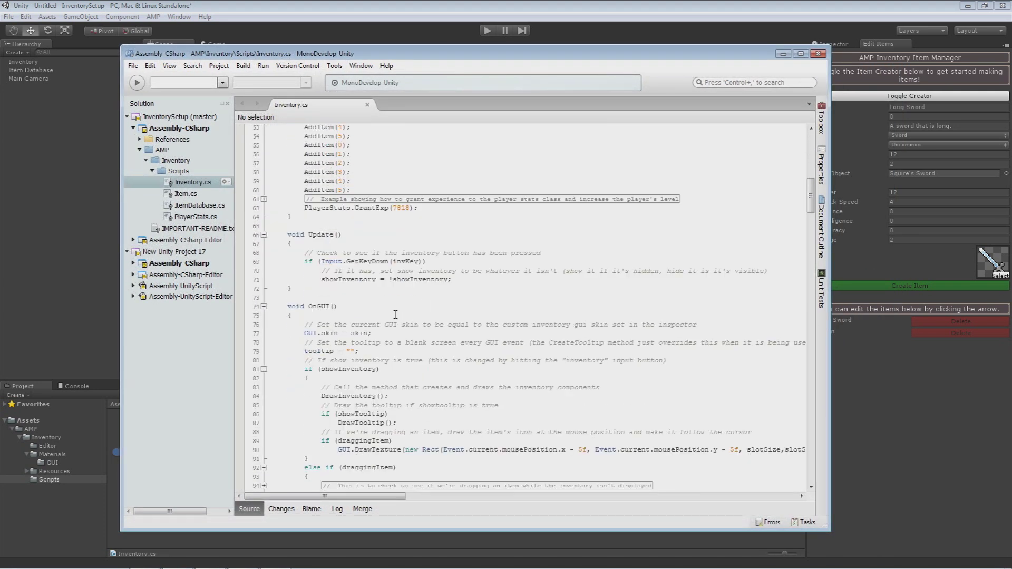
{"action": "scroll", "coordinate": [368, 330], "scroll_direction": "up", "scroll_amount": 8}
{"action": "left_click", "coordinate": [363, 397]}
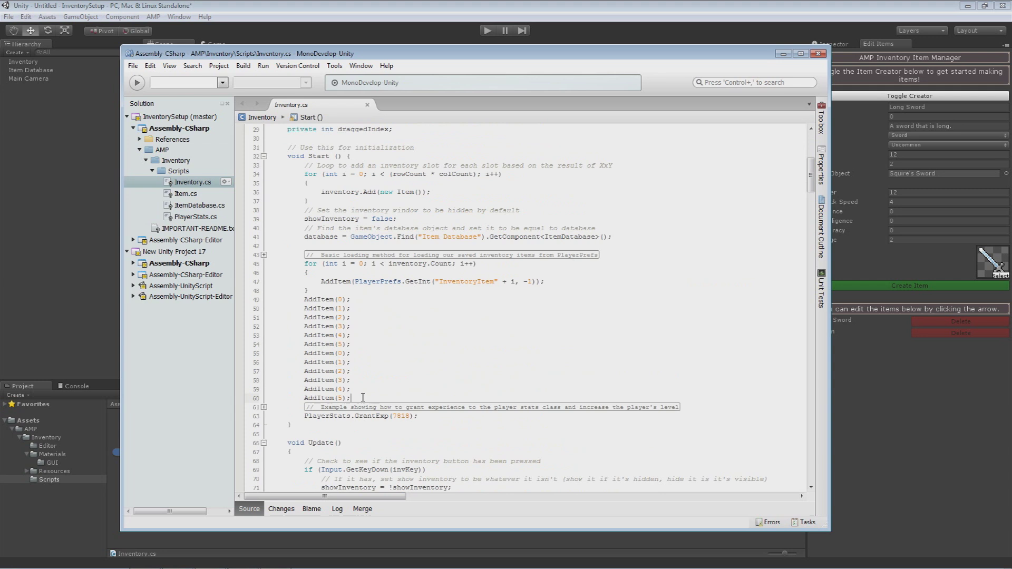
{"action": "scroll", "coordinate": [362, 397], "scroll_direction": "up", "scroll_amount": 3}
{"action": "scroll", "coordinate": [312, 272], "scroll_direction": "down", "scroll_amount": 4}
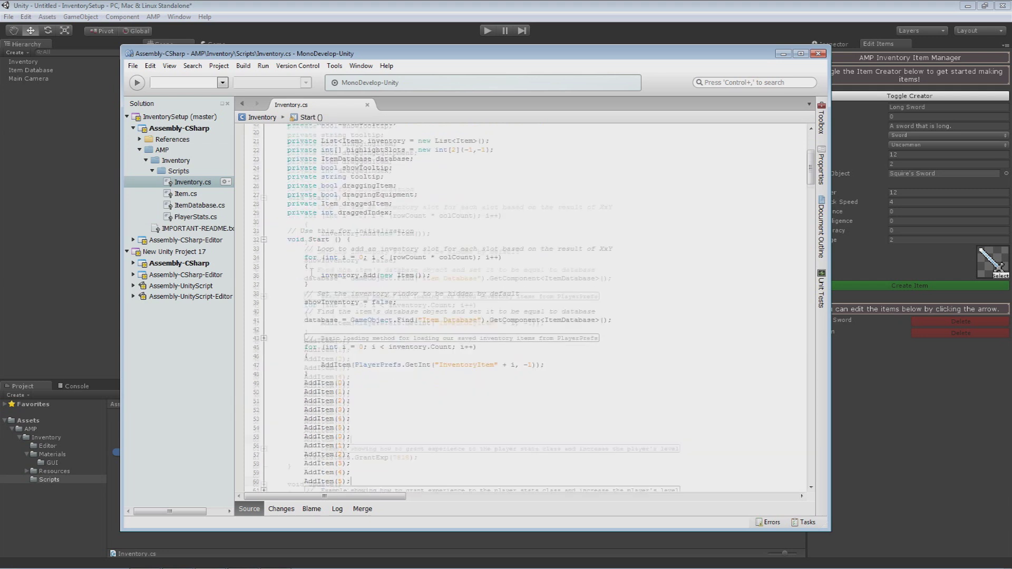
{"action": "mouse_move", "coordinate": [311, 271]}
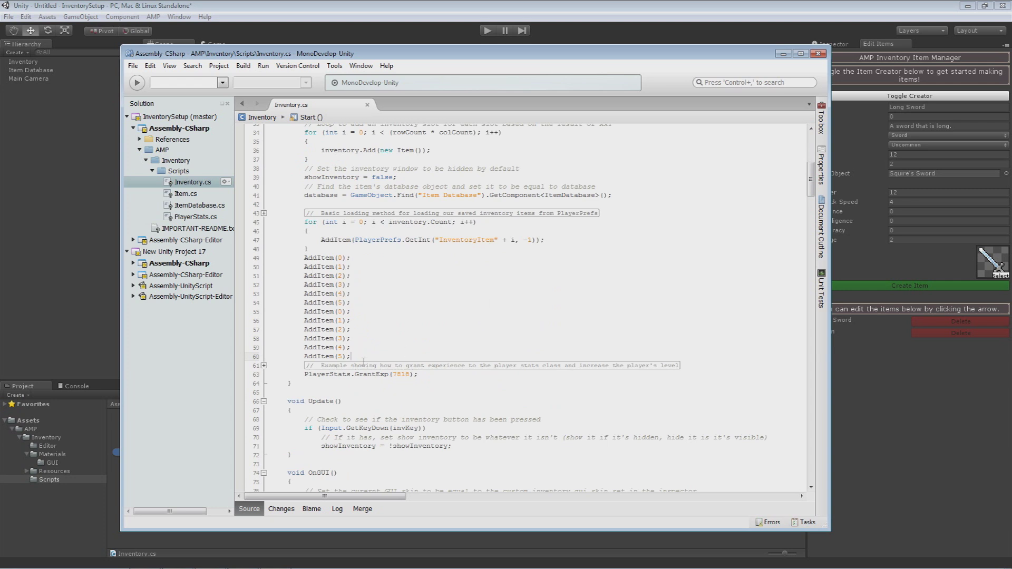
- Delete all AddItem lines below AddItem(0) and AddItem(1) in the Start method, leaving no blank line, and save the script
{"action": "left_click_drag", "start_coordinate": [352, 356], "coordinate": [154, 275]}
{"action": "left_click", "coordinate": [153, 274]}
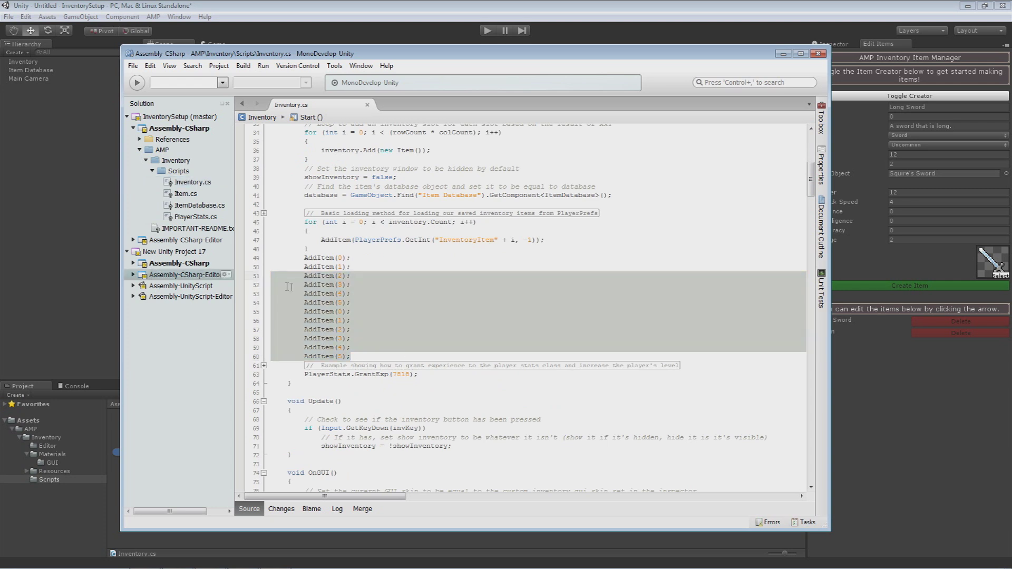
{"action": "key", "text": "Left"}
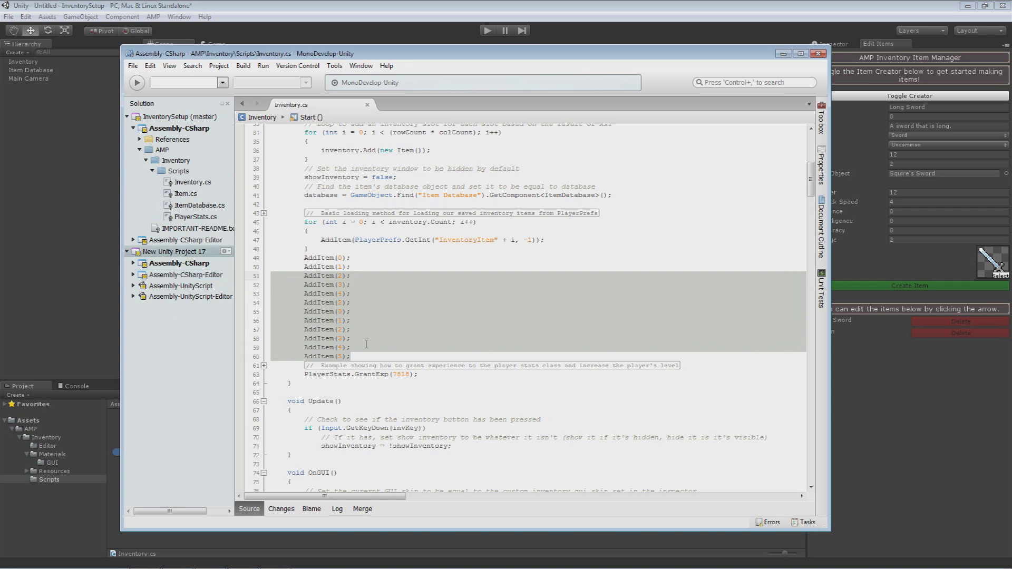
{"action": "left_click_drag", "start_coordinate": [305, 366], "coordinate": [232, 282]}
{"action": "key", "text": "BackSpace"}
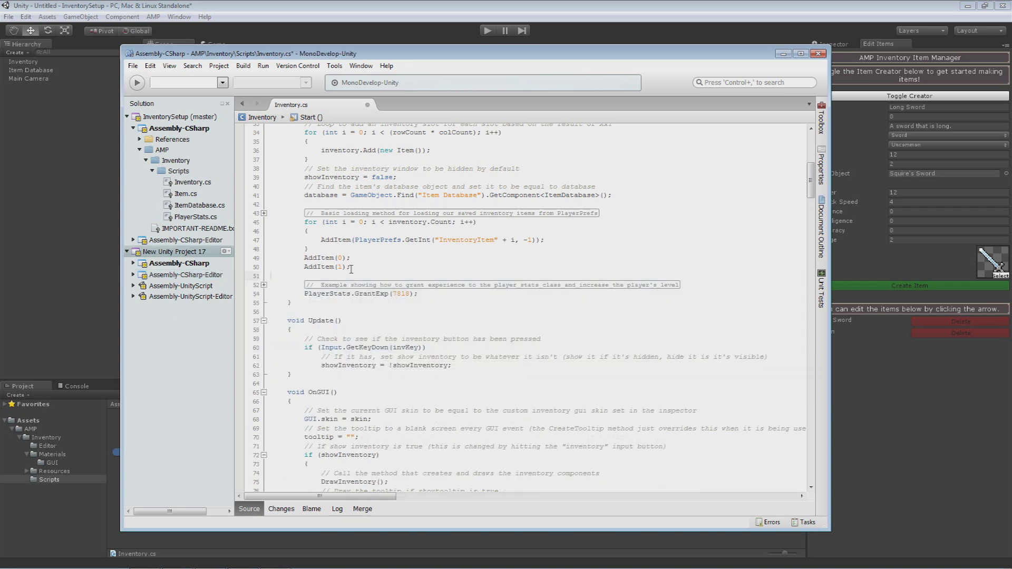
{"action": "key", "text": "BackSpace"}
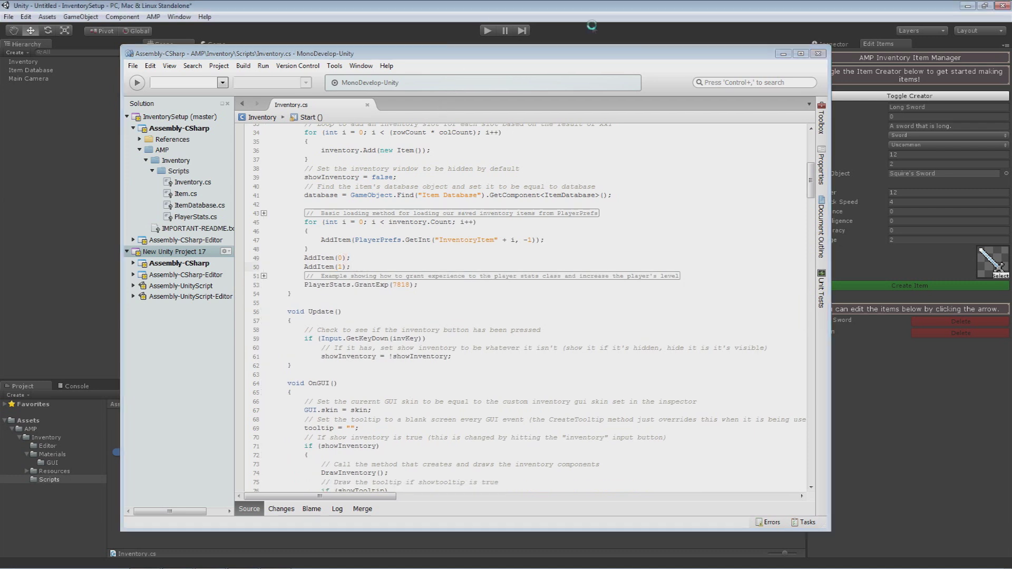
- Switch to Unity, expand the Potion entry in the item list and set its ID to 1
{"action": "left_click", "coordinate": [877, 144]}
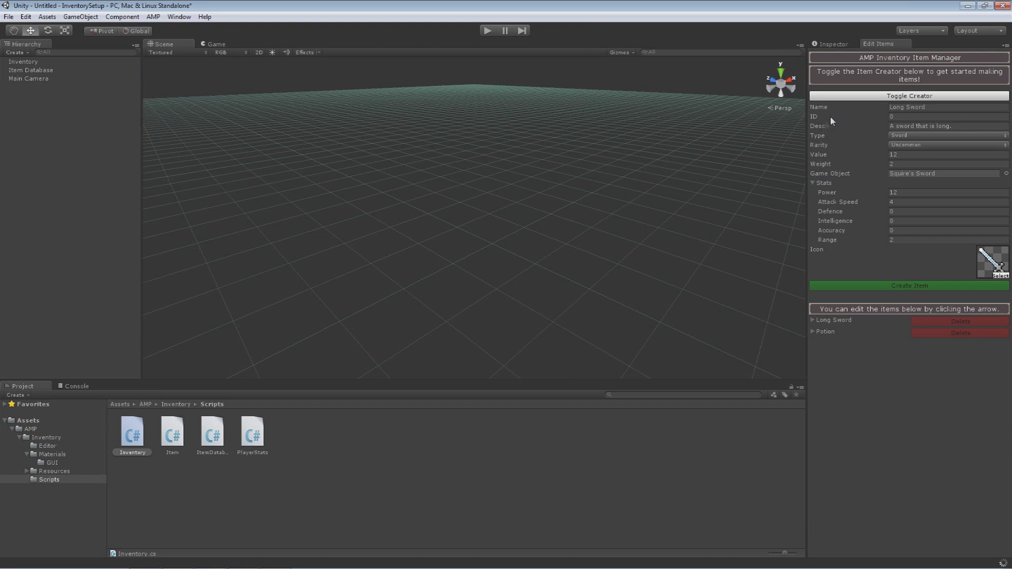
{"action": "left_click", "coordinate": [813, 331]}
{"action": "left_click", "coordinate": [912, 353]}
{"action": "type", "text": "1"}
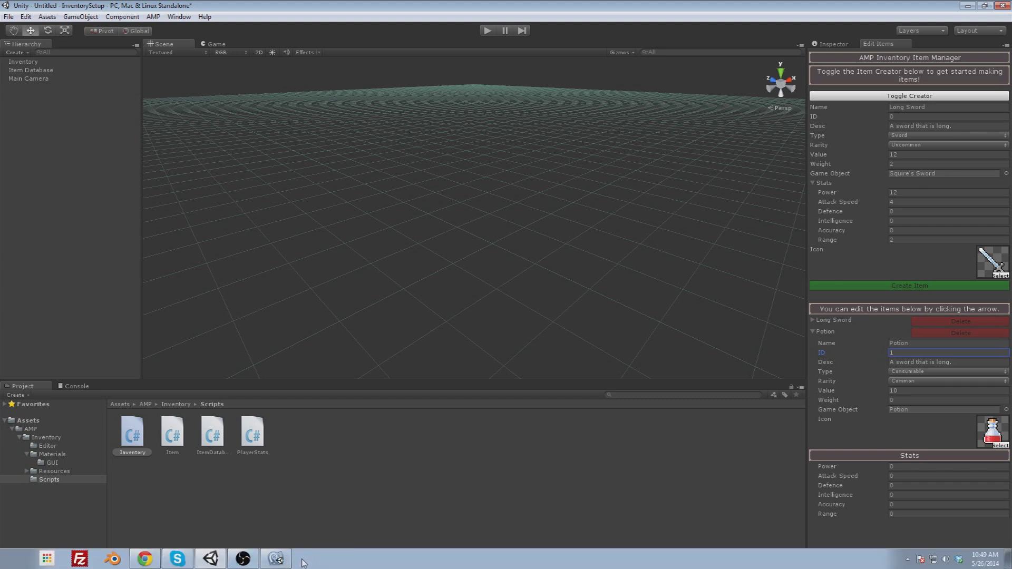
- Switch to MonoDevelop, move its window clear of the item editor and compare the AddItem calls with the item IDs
{"action": "left_click", "coordinate": [276, 565]}
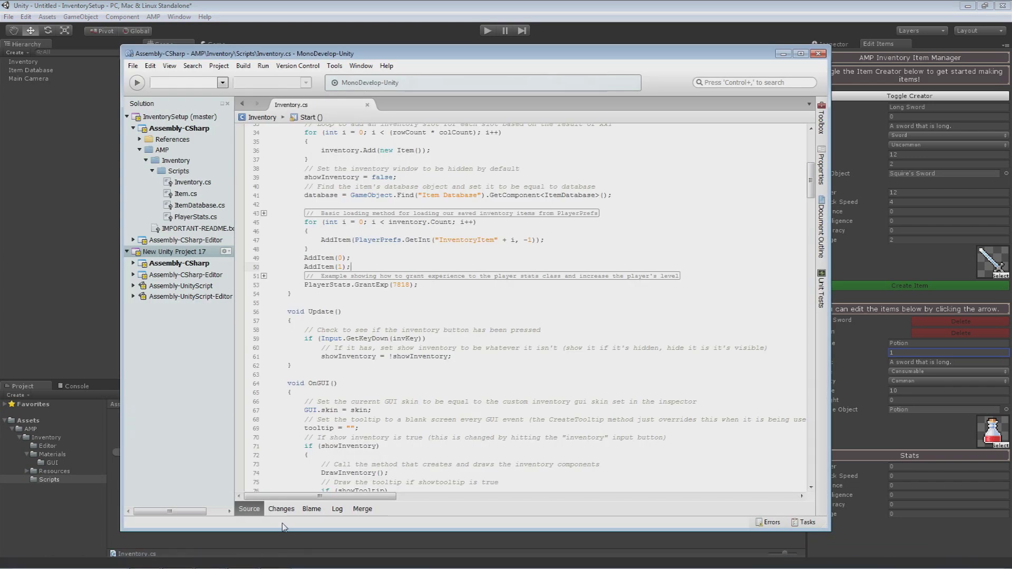
{"action": "left_click", "coordinate": [317, 258]}
{"action": "left_click", "coordinate": [346, 250]}
{"action": "left_click_drag", "start_coordinate": [730, 55], "coordinate": [659, 55]}
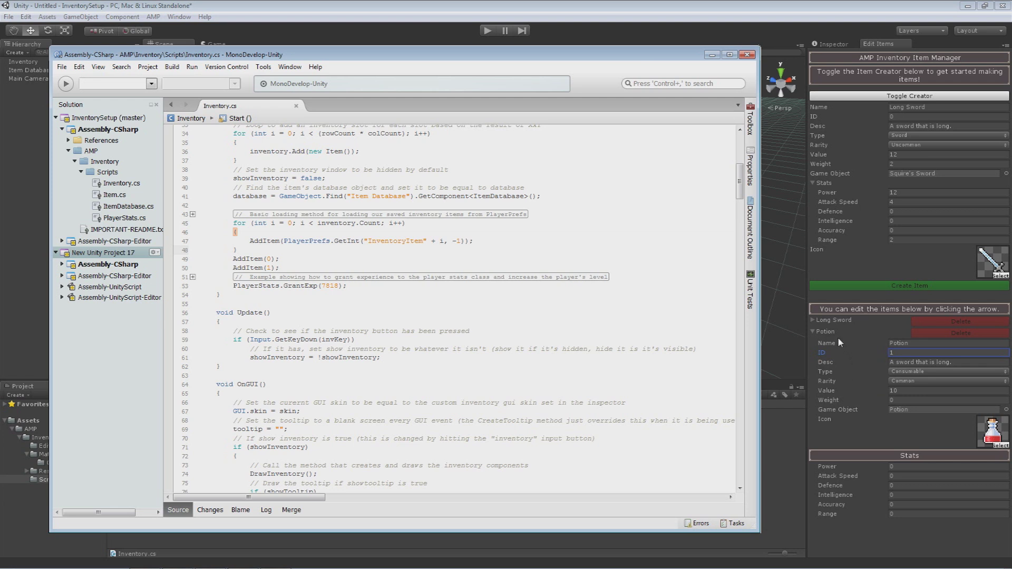
{"action": "left_click", "coordinate": [312, 266]}
- Switch to Unity, run the game and equip the Long Sword from the inventory
{"action": "left_click", "coordinate": [432, 41]}
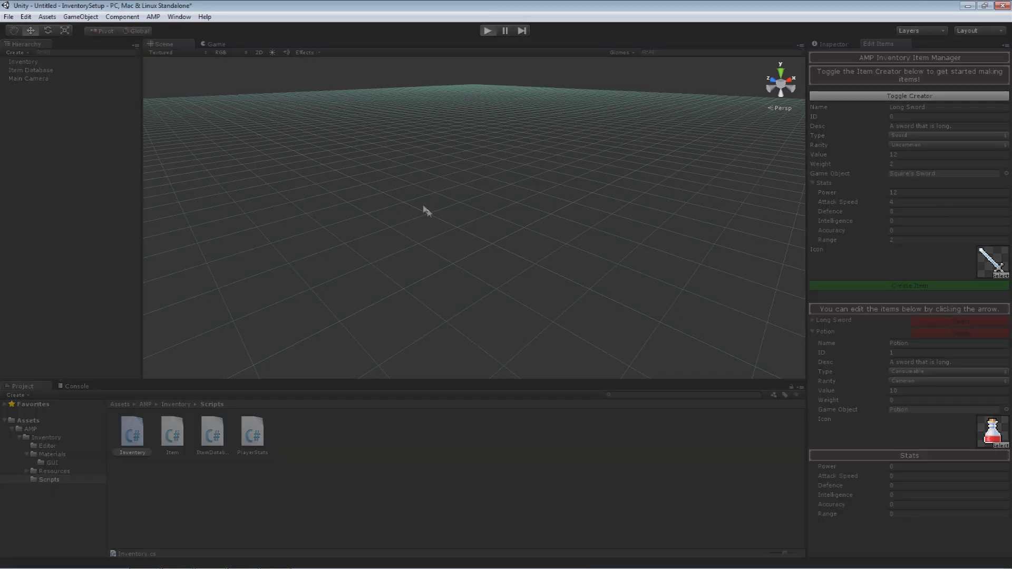
{"action": "key", "text": "ctrl+p"}
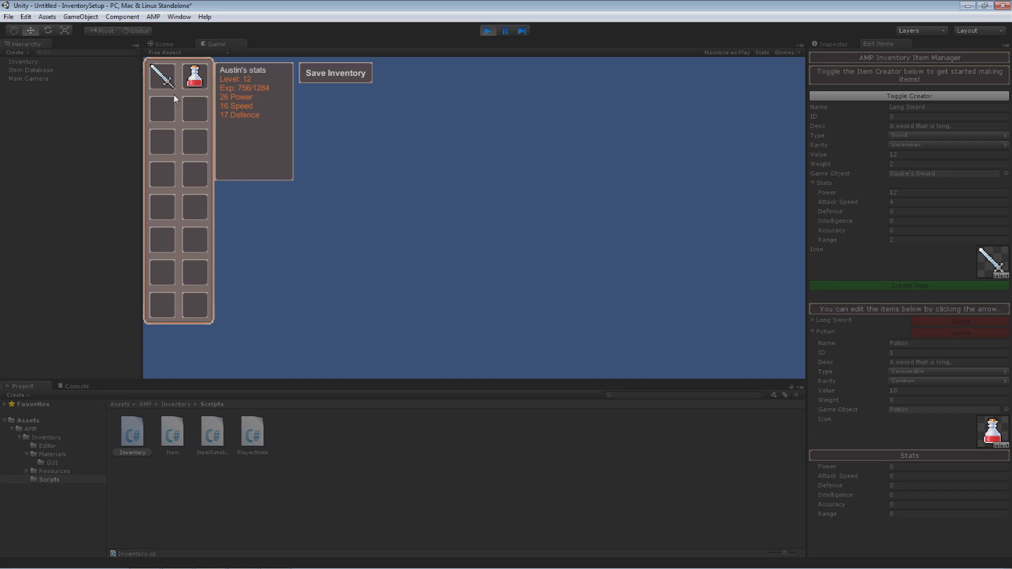
{"action": "right_click", "coordinate": [163, 76]}
- Clear the Console and use the Potion in the running game's inventory
{"action": "left_click", "coordinate": [71, 387]}
{"action": "left_click", "coordinate": [12, 394]}
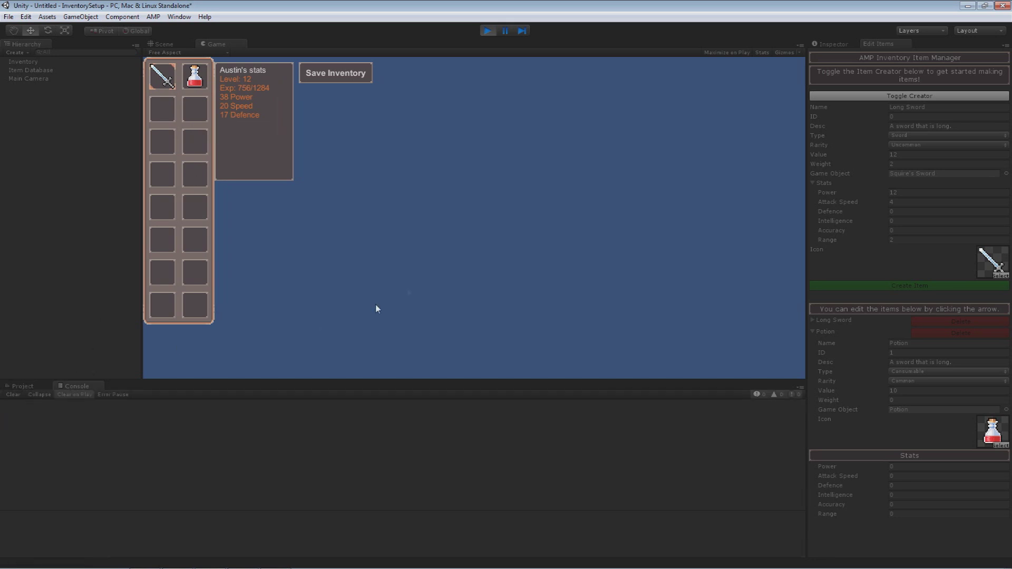
{"action": "mouse_move", "coordinate": [195, 89]}
{"action": "right_click", "coordinate": [199, 84]}
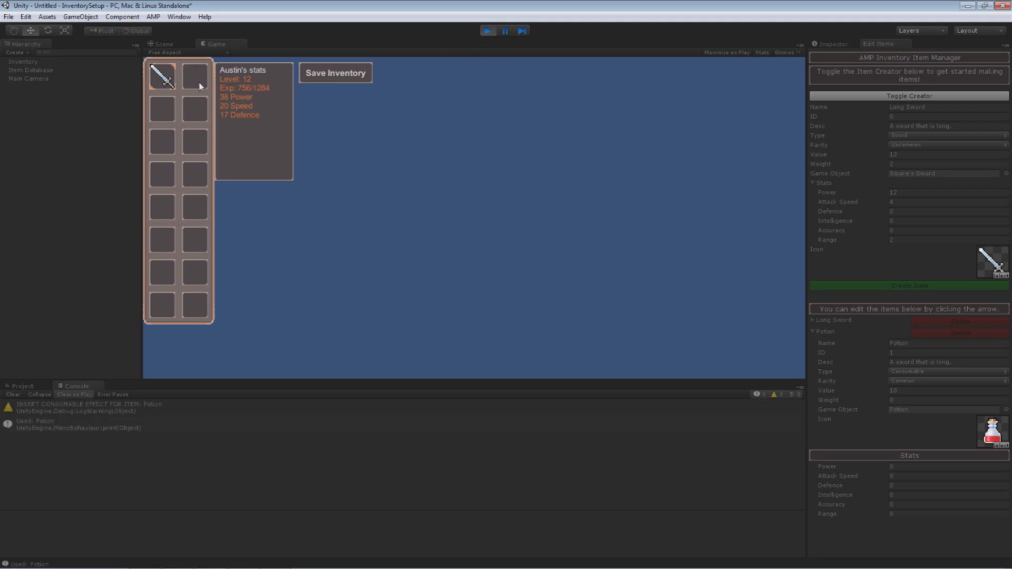
- Open the code behind the Potion's consumable effect warning, examine the item ID cases in UseConsumable, and stop the game
{"action": "left_click", "coordinate": [51, 410]}
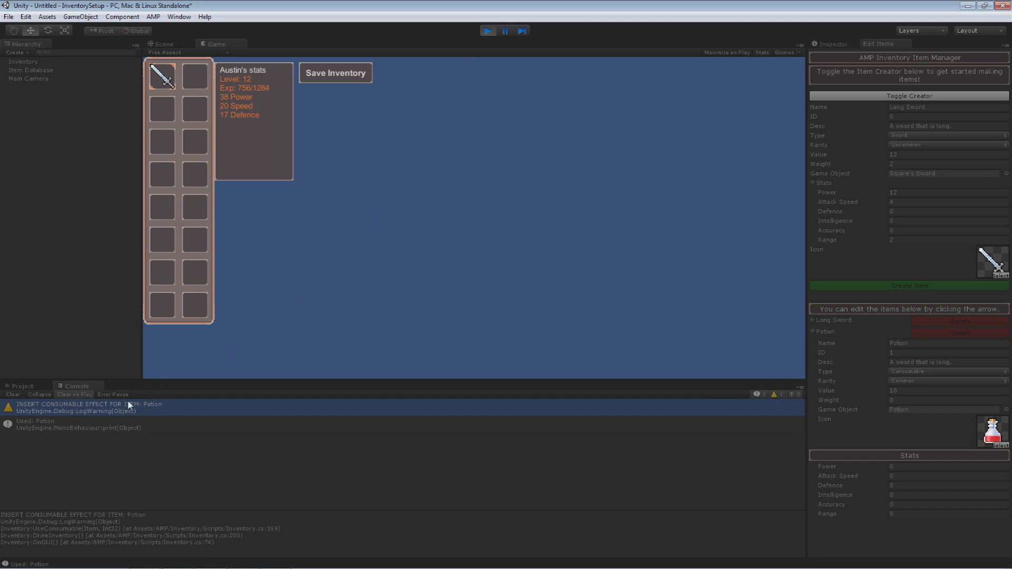
{"action": "double_click", "coordinate": [118, 410]}
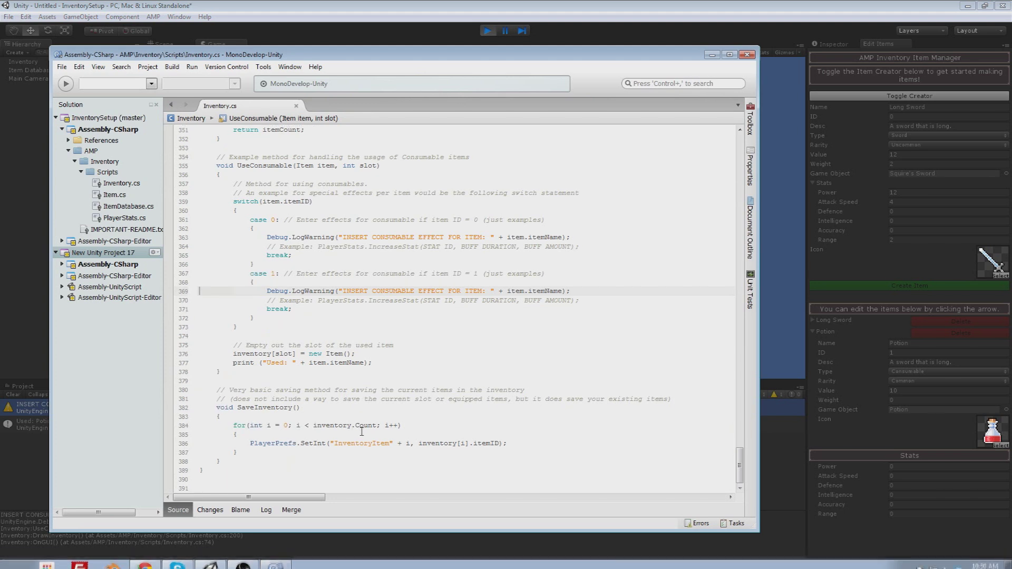
{"action": "scroll", "coordinate": [294, 407], "scroll_direction": "up", "scroll_amount": 1}
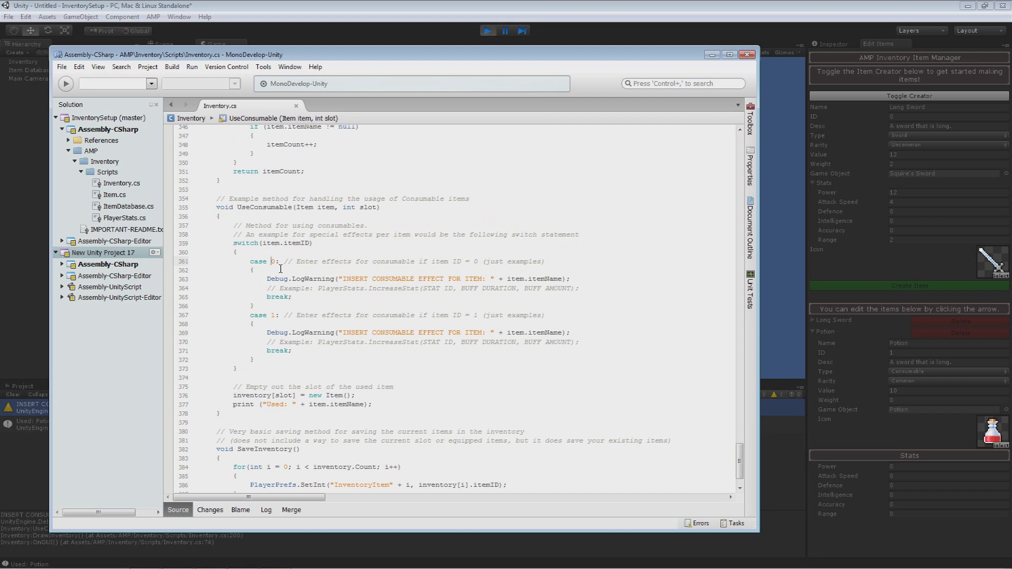
{"action": "double_click", "coordinate": [274, 316]}
{"action": "left_click", "coordinate": [490, 30]}
{"action": "left_click", "coordinate": [490, 30]}
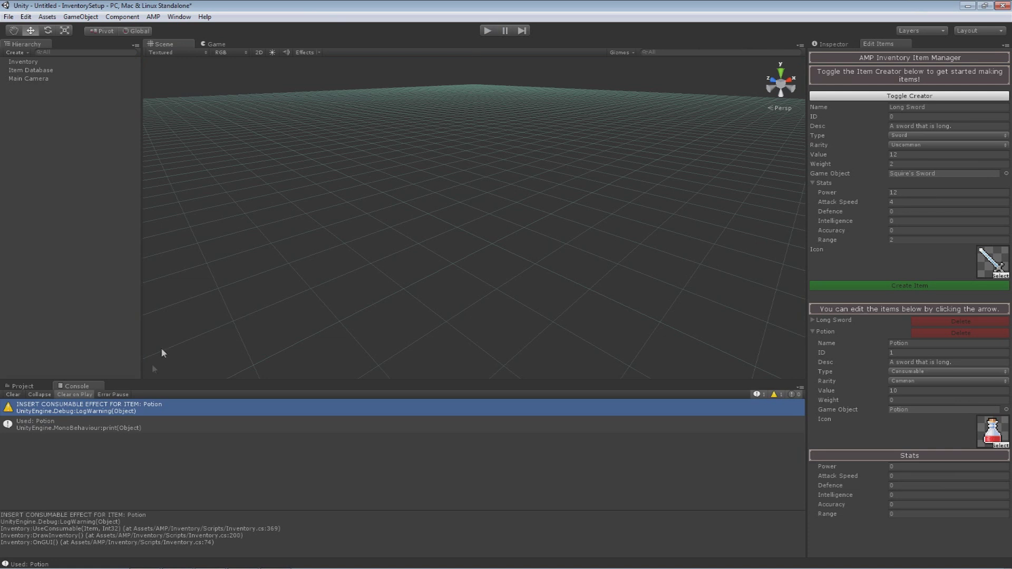
- Open the PlayerStats script and examine its stat variables and the CalculateStats, GrantExp and PlayerLevelUp methods
{"action": "left_click", "coordinate": [18, 387]}
{"action": "double_click", "coordinate": [255, 453]}
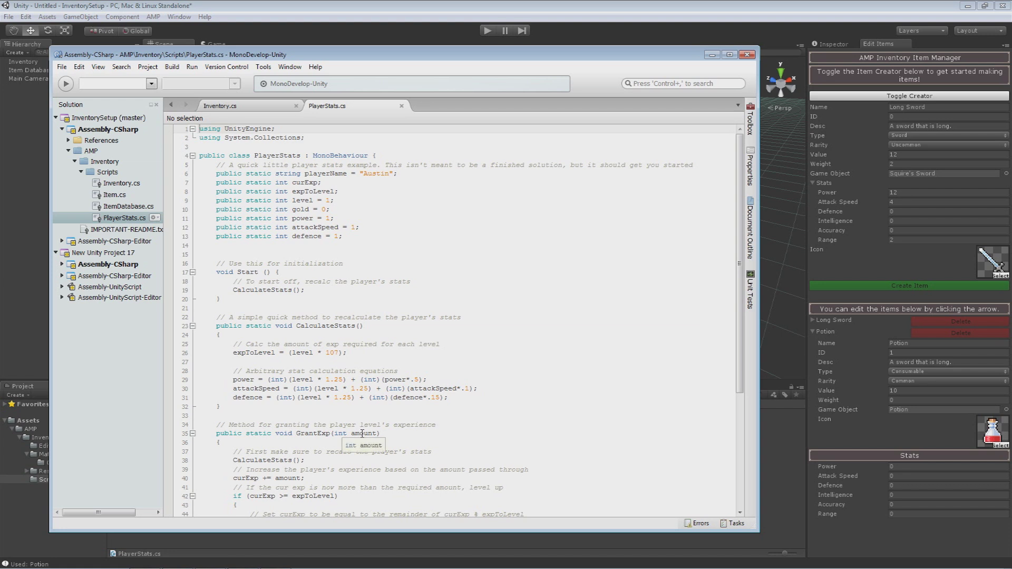
{"action": "scroll", "coordinate": [362, 433], "scroll_direction": "down", "scroll_amount": 6}
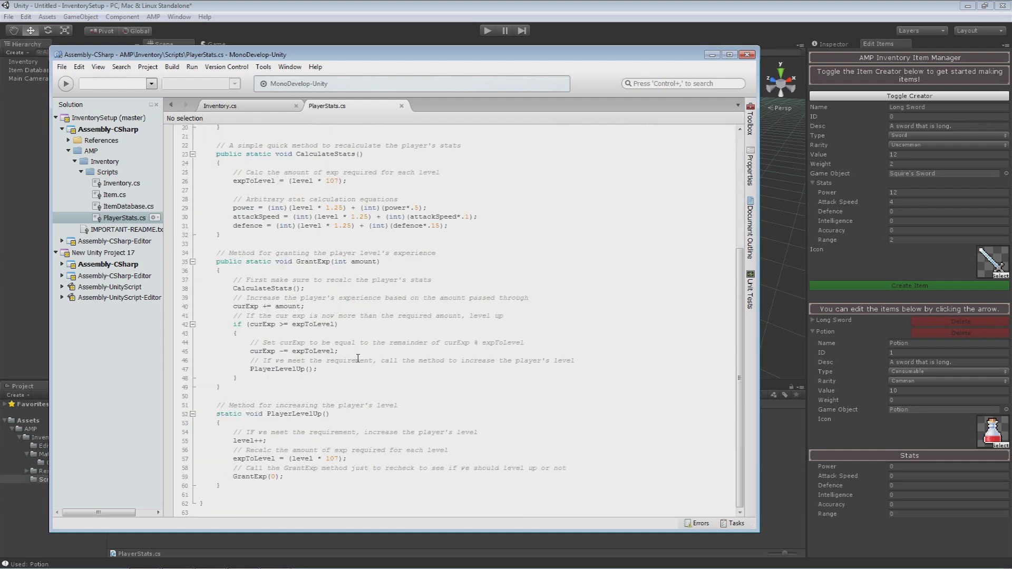
{"action": "scroll", "coordinate": [355, 356], "scroll_direction": "up", "scroll_amount": 6}
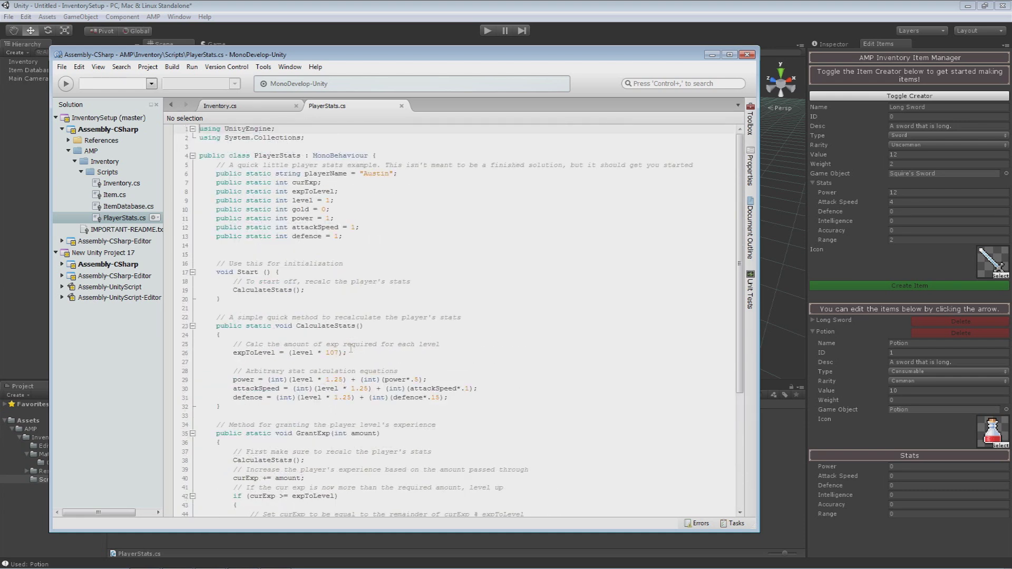
{"action": "scroll", "coordinate": [328, 330], "scroll_direction": "down", "scroll_amount": 6}
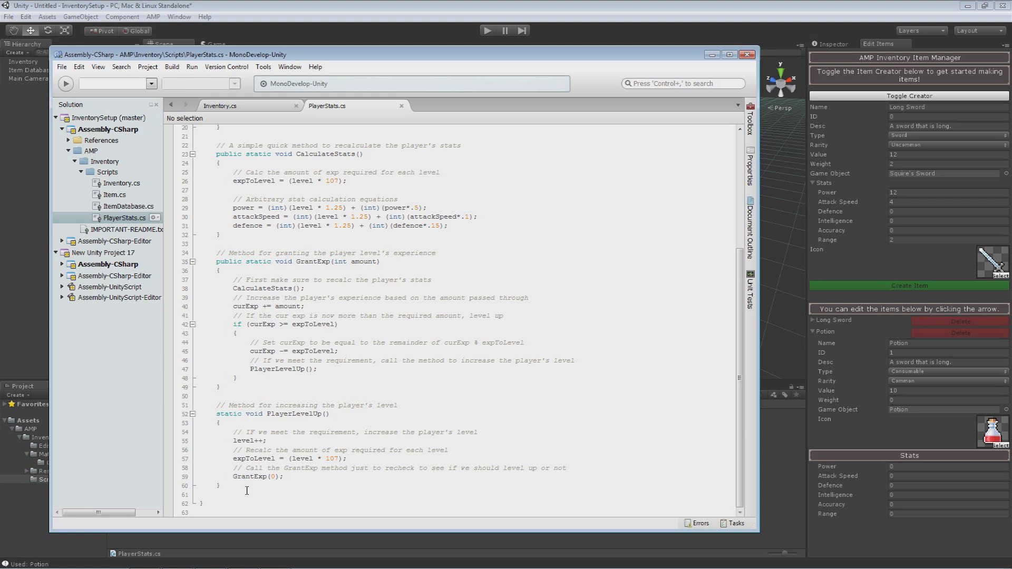
{"action": "scroll", "coordinate": [248, 481], "scroll_direction": "up", "scroll_amount": 3}
{"action": "scroll", "coordinate": [249, 482], "scroll_direction": "up", "scroll_amount": 3}
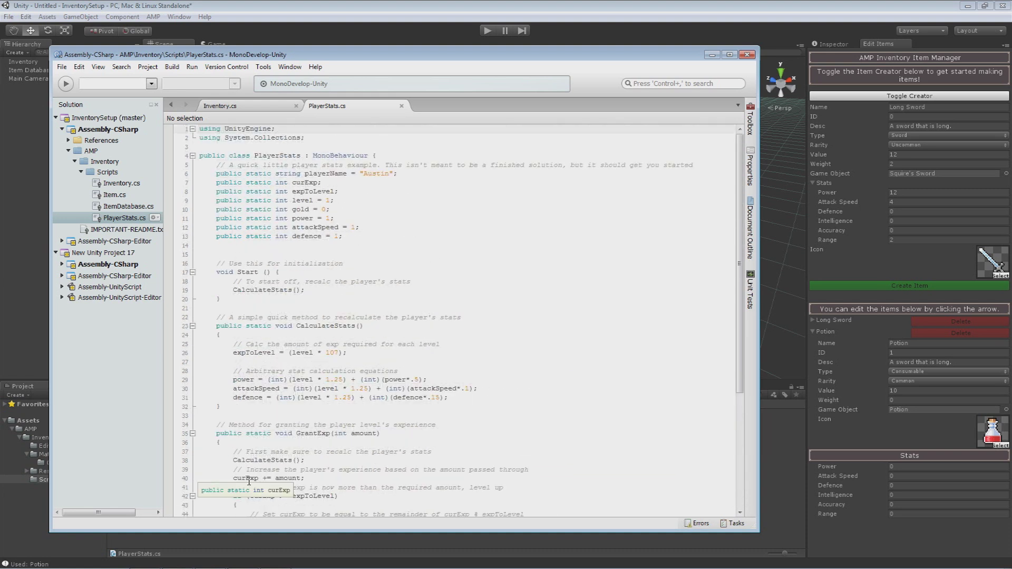
{"action": "scroll", "coordinate": [248, 481], "scroll_direction": "down", "scroll_amount": 6}
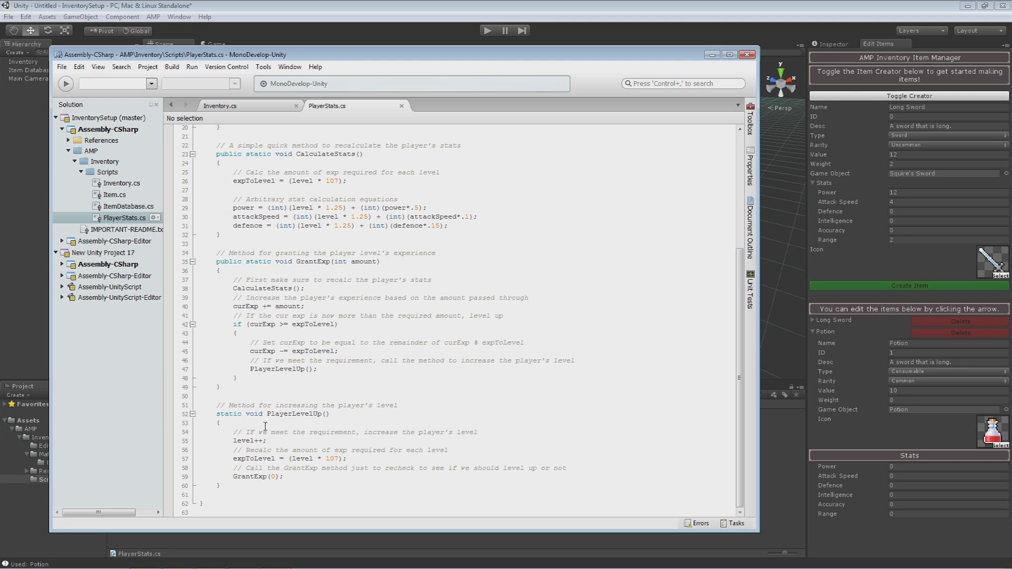
{"action": "scroll", "coordinate": [339, 249], "scroll_direction": "up", "scroll_amount": 5}
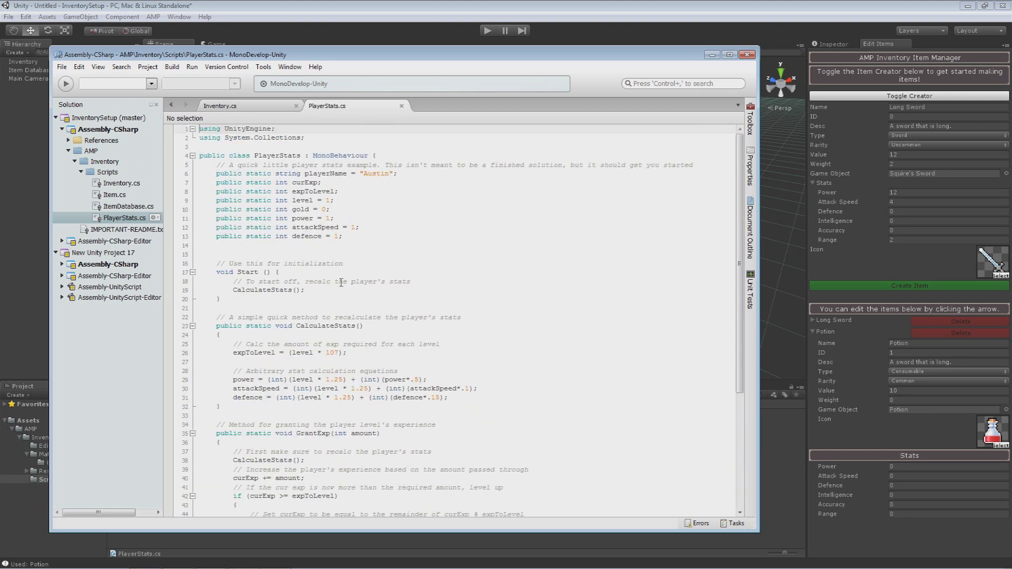
{"action": "scroll", "coordinate": [342, 319], "scroll_direction": "down", "scroll_amount": 5}
{"action": "left_click", "coordinate": [342, 319]}
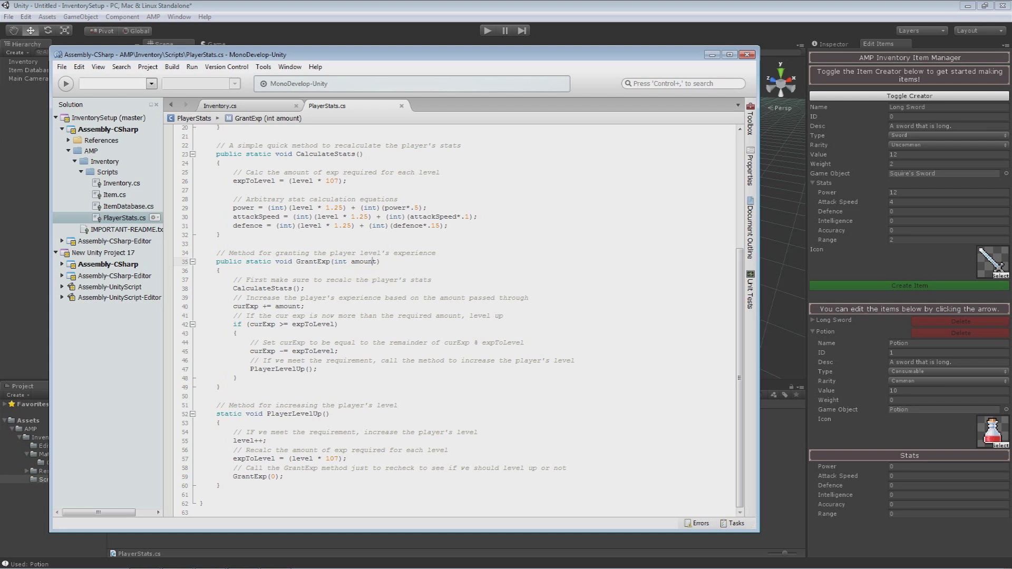
{"action": "left_click", "coordinate": [399, 259]}
- Return to Inventory.cs and select the experience amount in the PlayerStats.GrantExp call of the Start method
{"action": "double_click", "coordinate": [228, 108]}
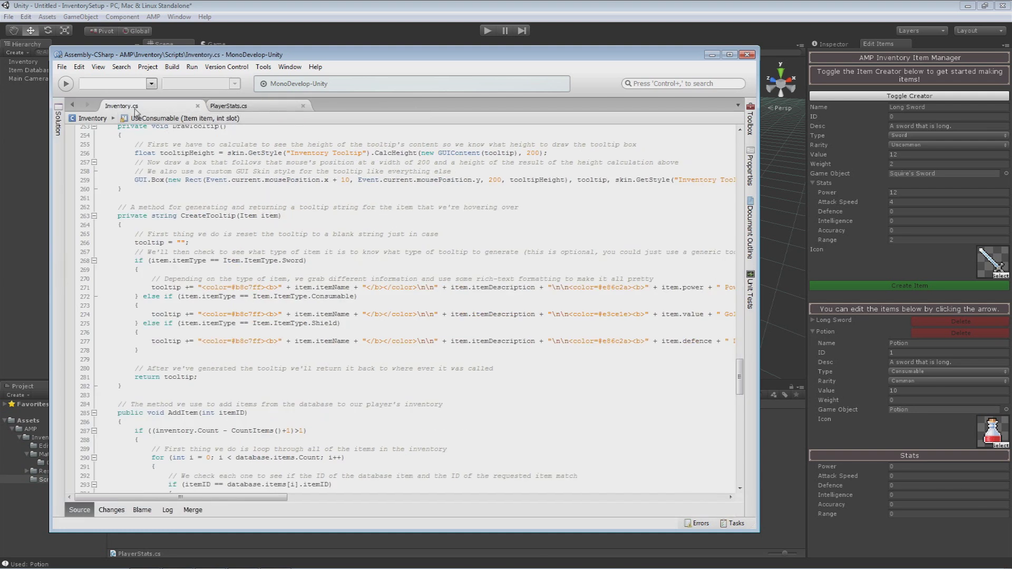
{"action": "scroll", "coordinate": [245, 306], "scroll_direction": "up", "scroll_amount": 20}
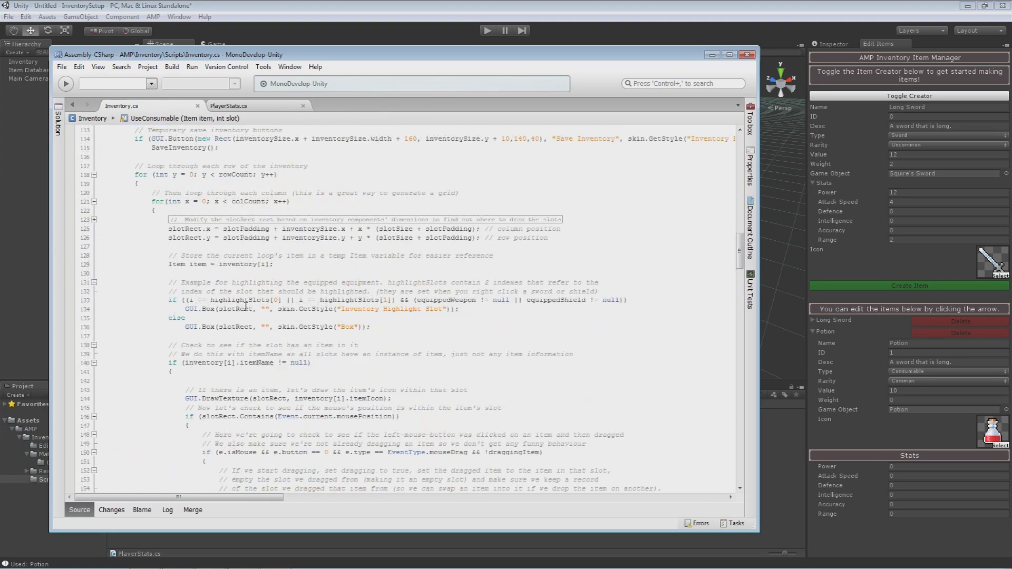
{"action": "scroll", "coordinate": [245, 306], "scroll_direction": "up", "scroll_amount": 20}
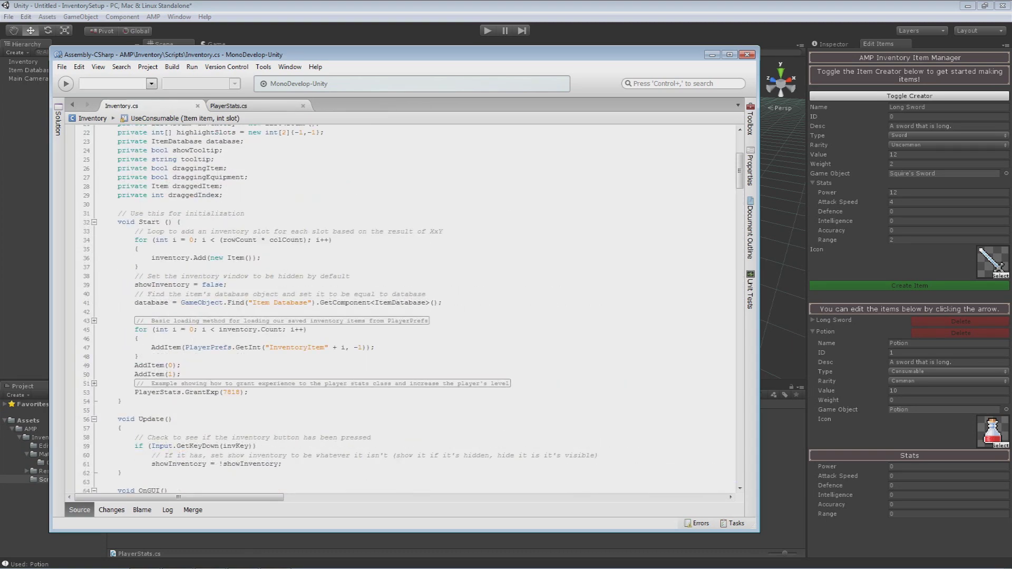
{"action": "scroll", "coordinate": [163, 340], "scroll_direction": "down", "scroll_amount": 3}
{"action": "left_click", "coordinate": [182, 308]}
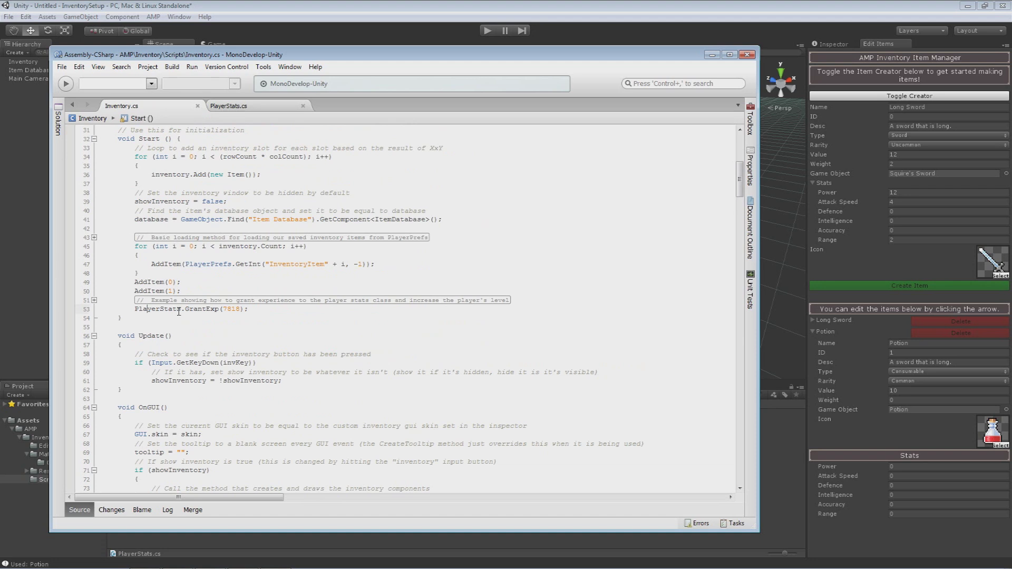
{"action": "double_click", "coordinate": [232, 309]}
- Run the game in Unity to view the player's stats, review the GrantExp method in PlayerStats.cs, and stop the game
{"action": "left_click", "coordinate": [426, 6]}
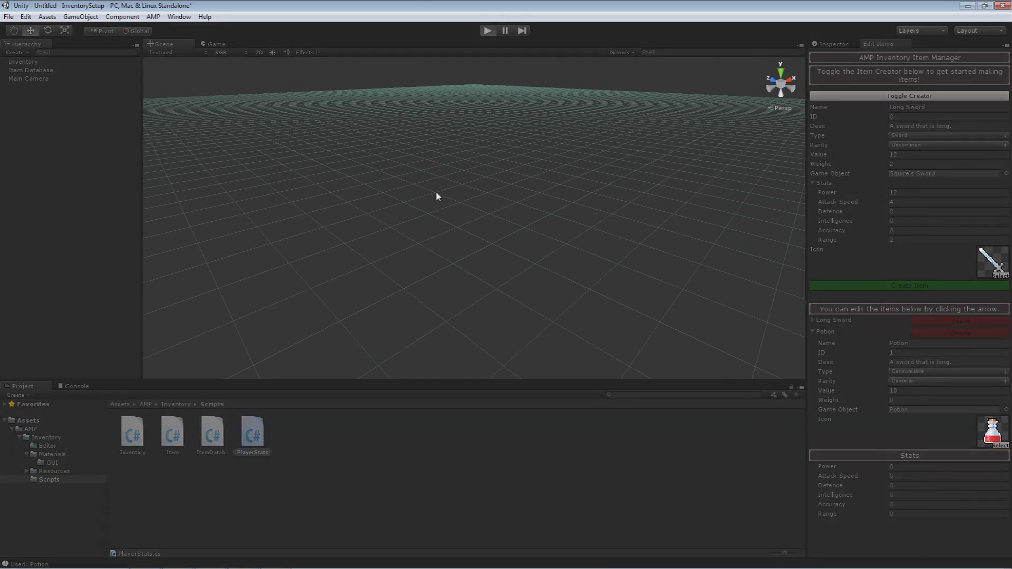
{"action": "key", "text": "ctrl+p"}
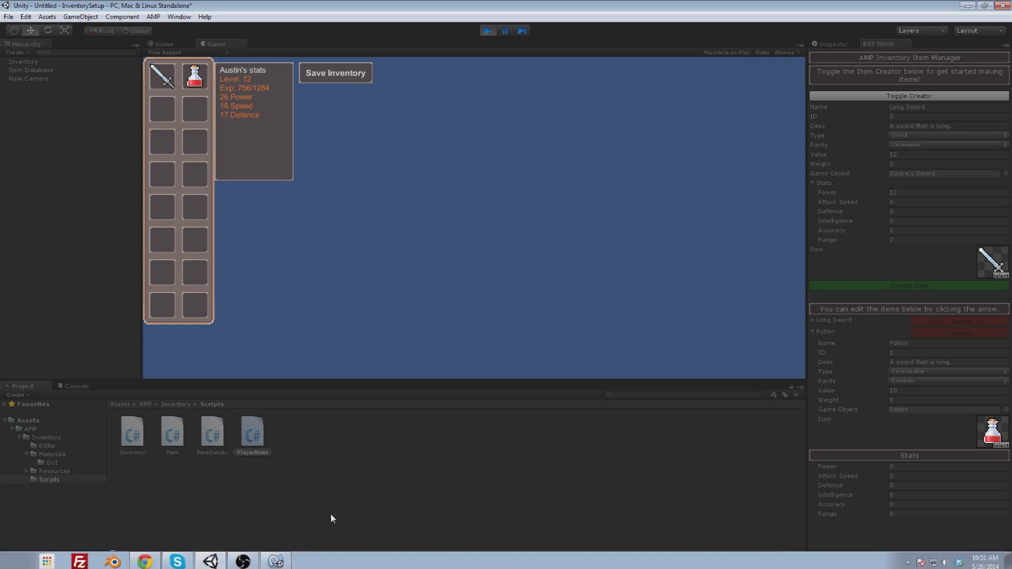
{"action": "left_click", "coordinate": [210, 559]}
{"action": "left_click_drag", "start_coordinate": [303, 54], "coordinate": [402, 30]}
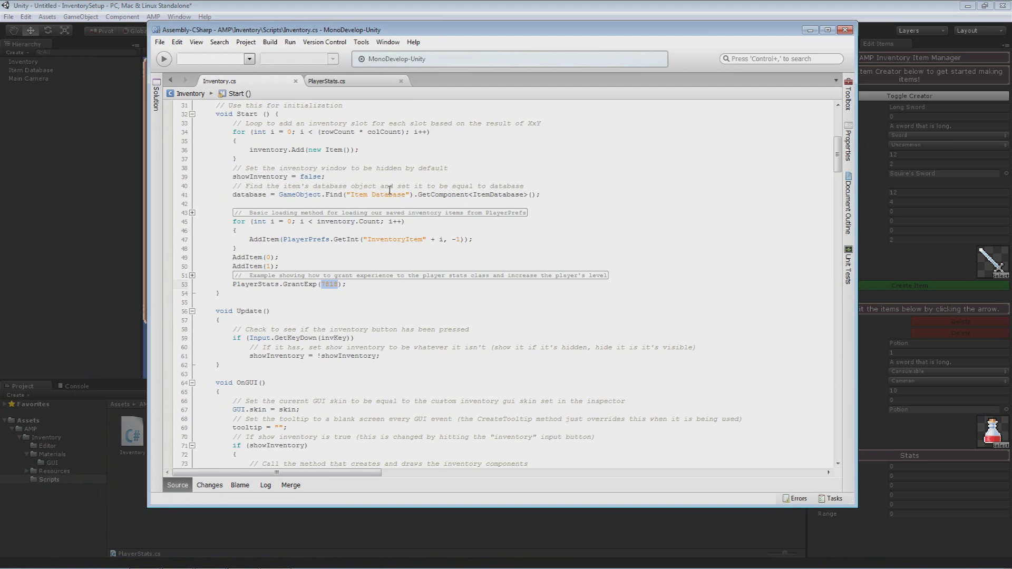
{"action": "left_click", "coordinate": [326, 84]}
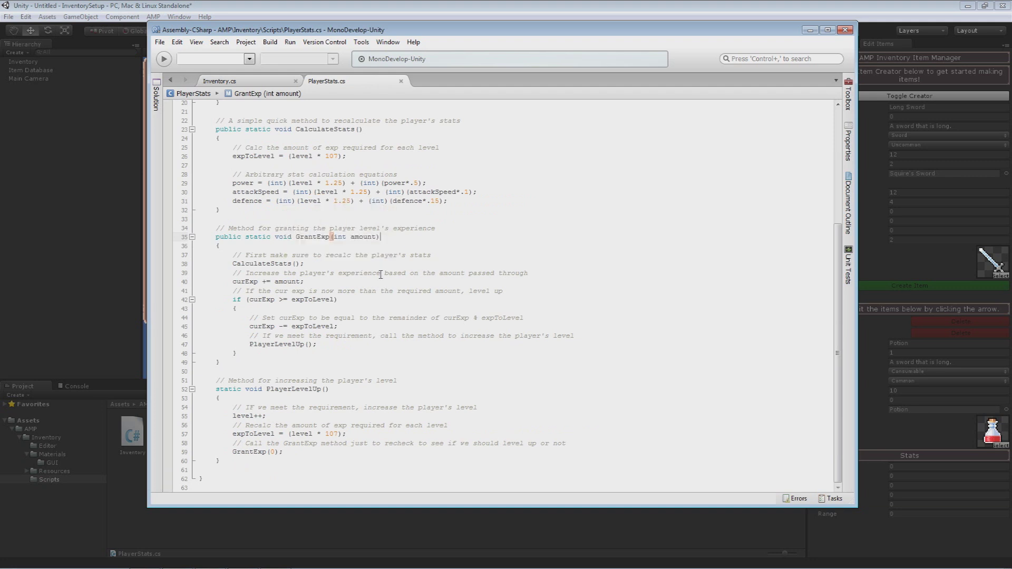
{"action": "left_click", "coordinate": [384, 291]}
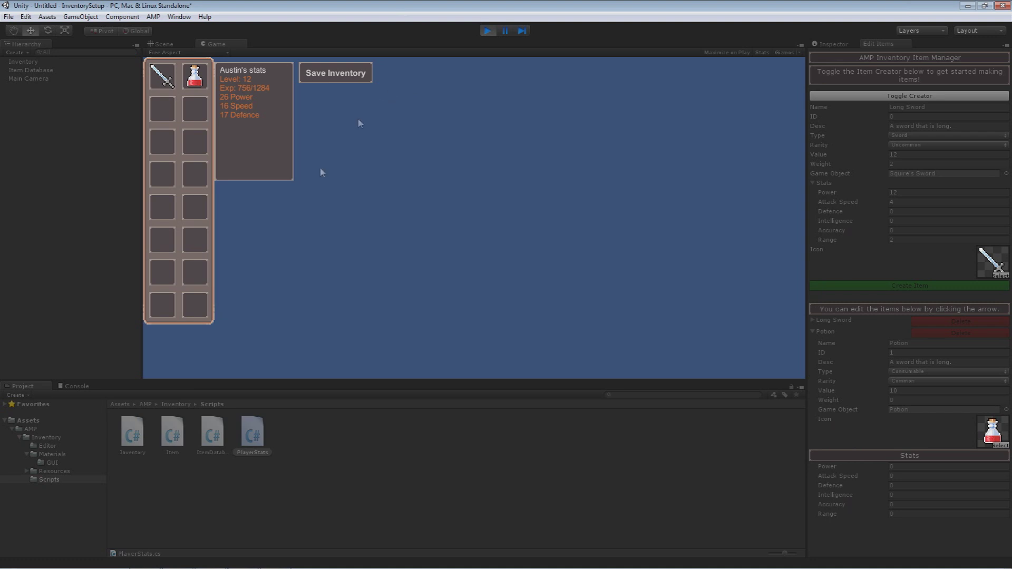
{"action": "left_click", "coordinate": [486, 31]}
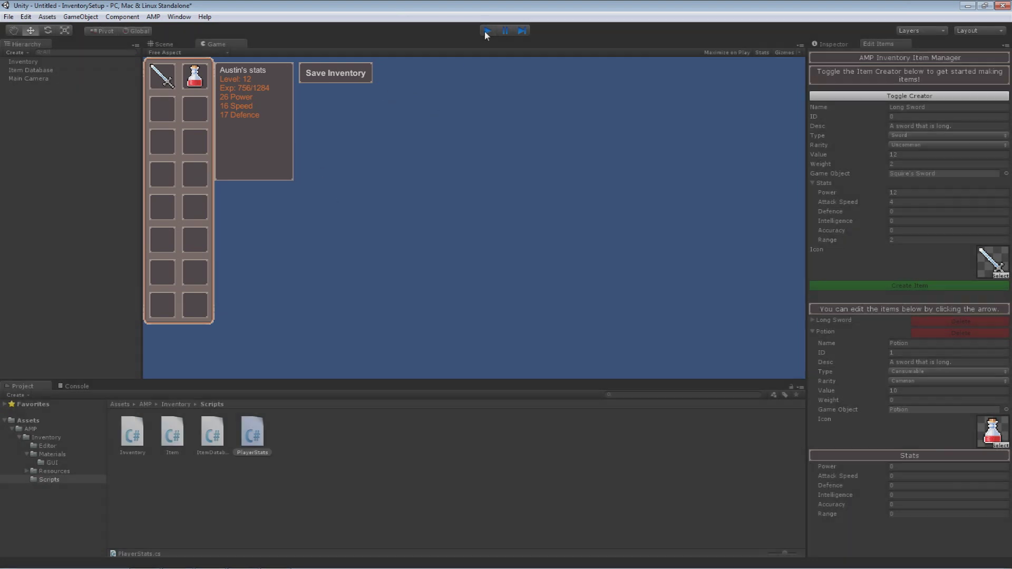